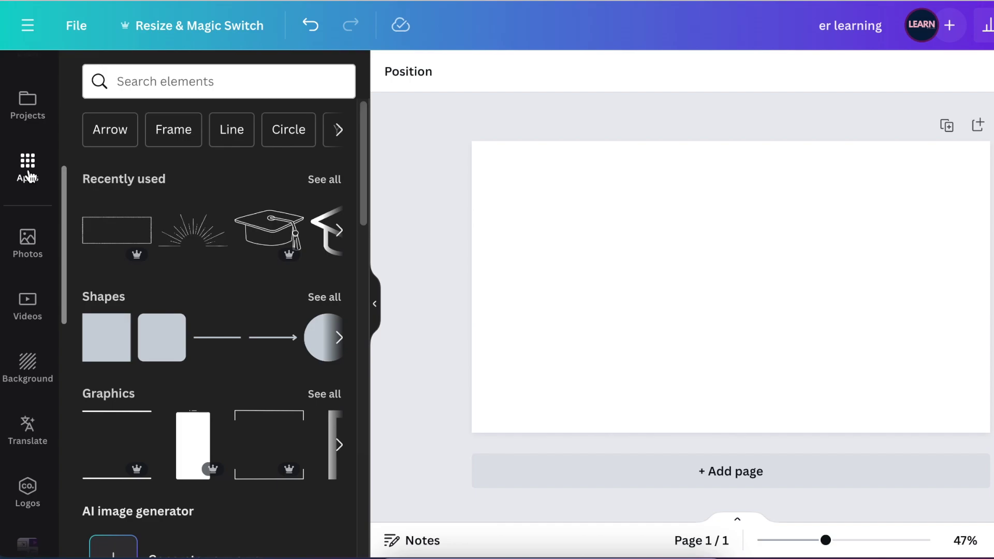
# Step: Open the TypeGradient app from Your apps in the Apps panel
pyautogui.click(29, 176)
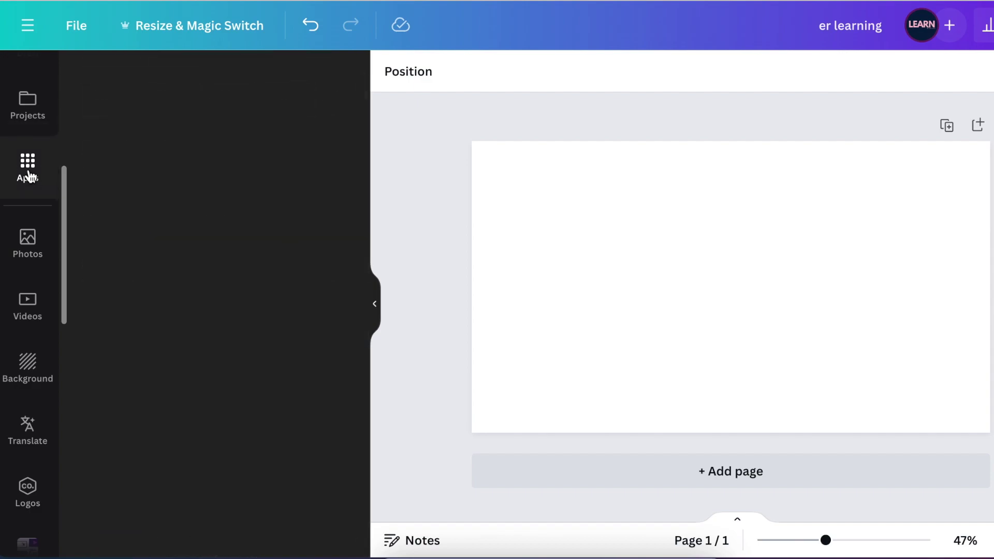
pyautogui.click(275, 133)
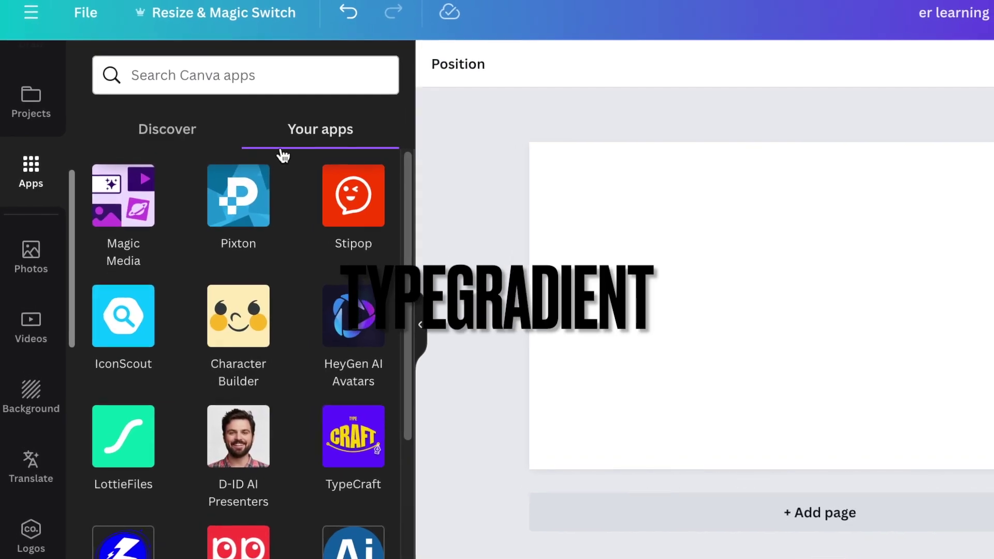
pyautogui.scroll(-2, 234, 367)
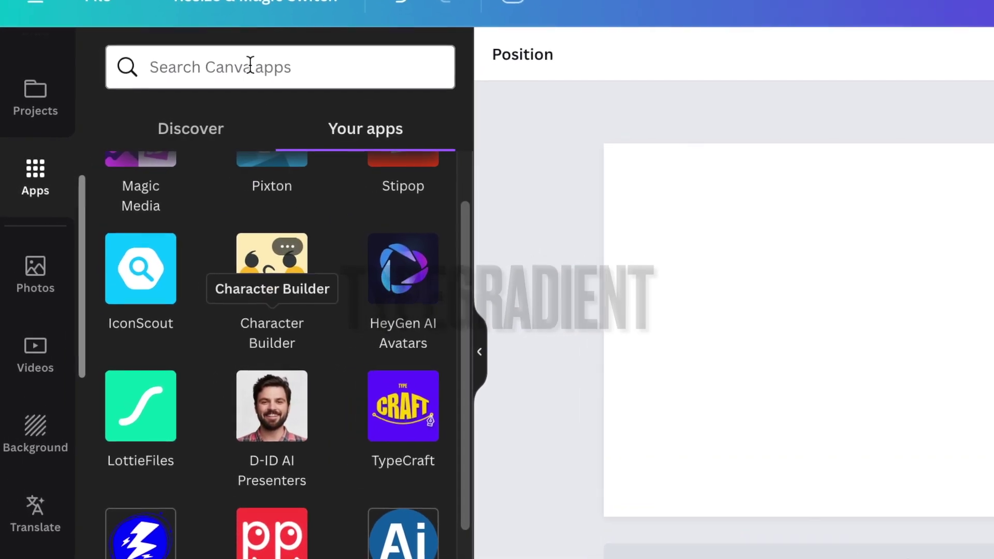
pyautogui.scroll(-3, 278, 306)
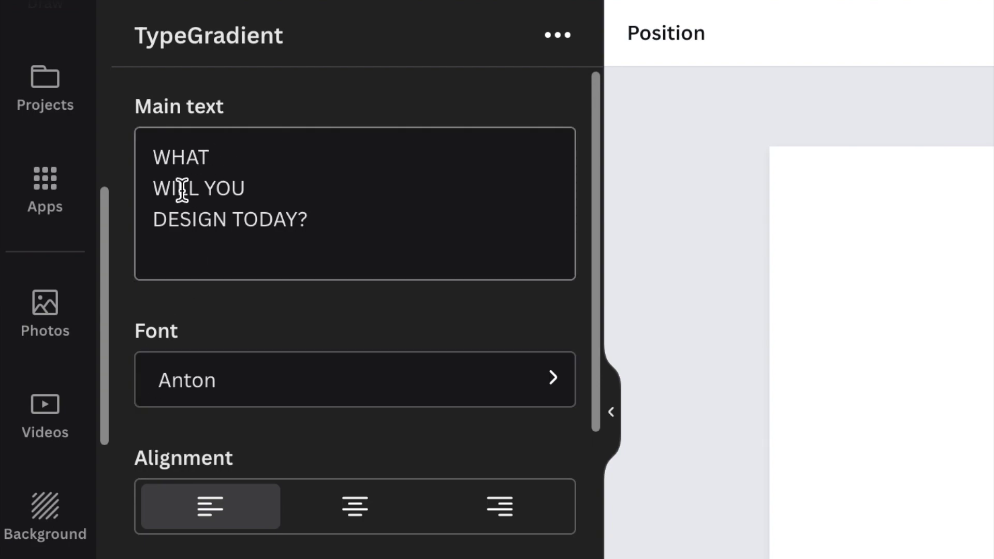
# Step: Replace the main text with 'SEA' and choose the Archivo Black font
pyautogui.hotkey('ctrl', 'a')
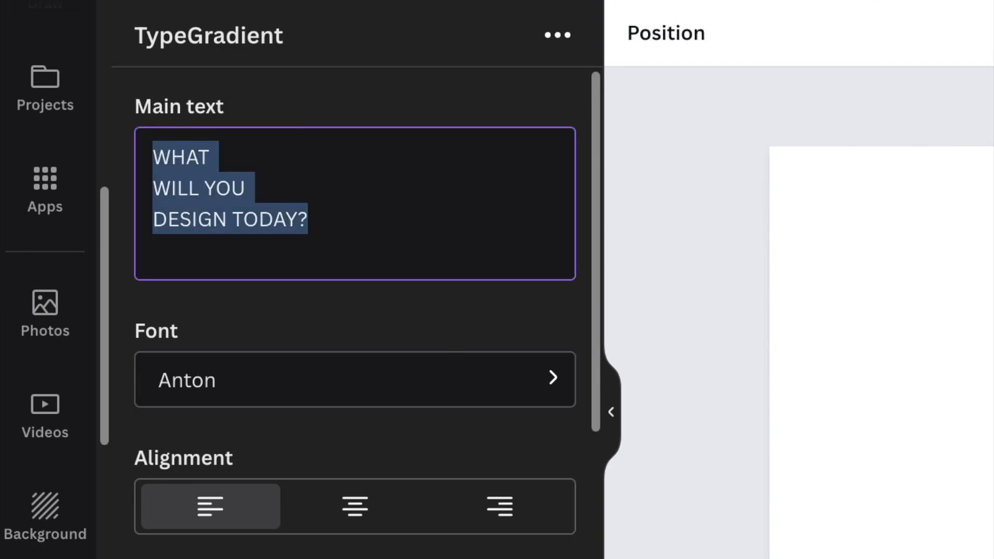
pyautogui.write('SEA')
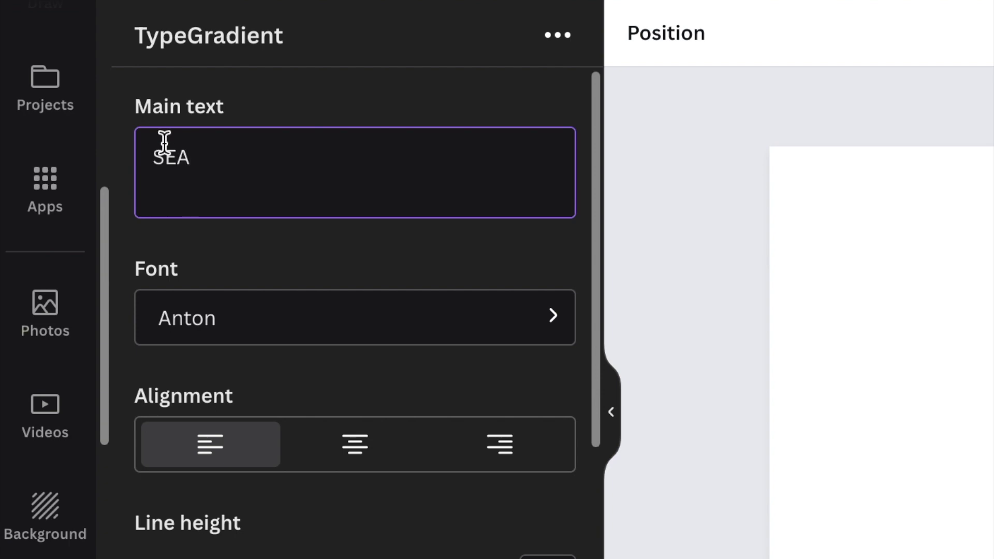
pyautogui.click(540, 321)
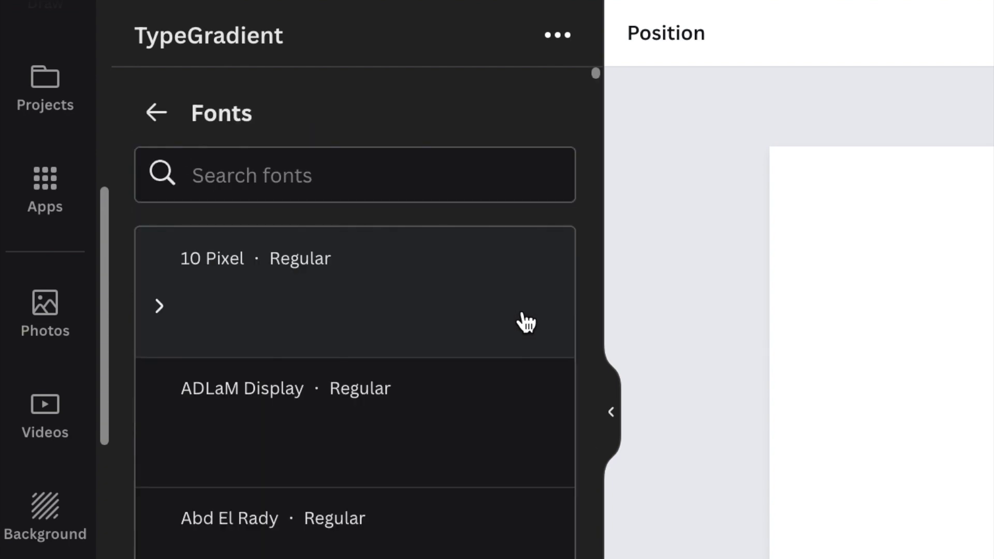
pyautogui.click(231, 174)
pyautogui.write('ARCHIVO')
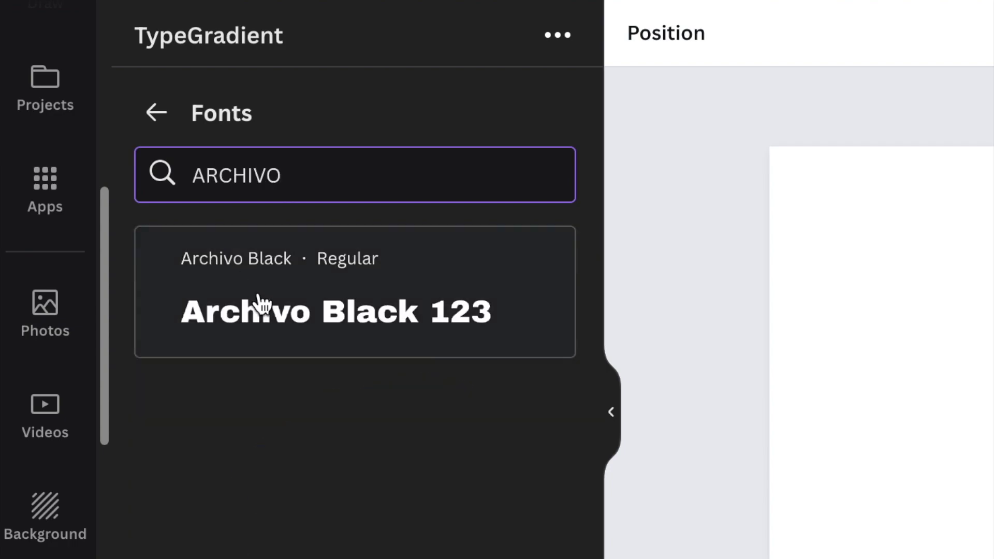
pyautogui.click(264, 307)
pyautogui.click(156, 112)
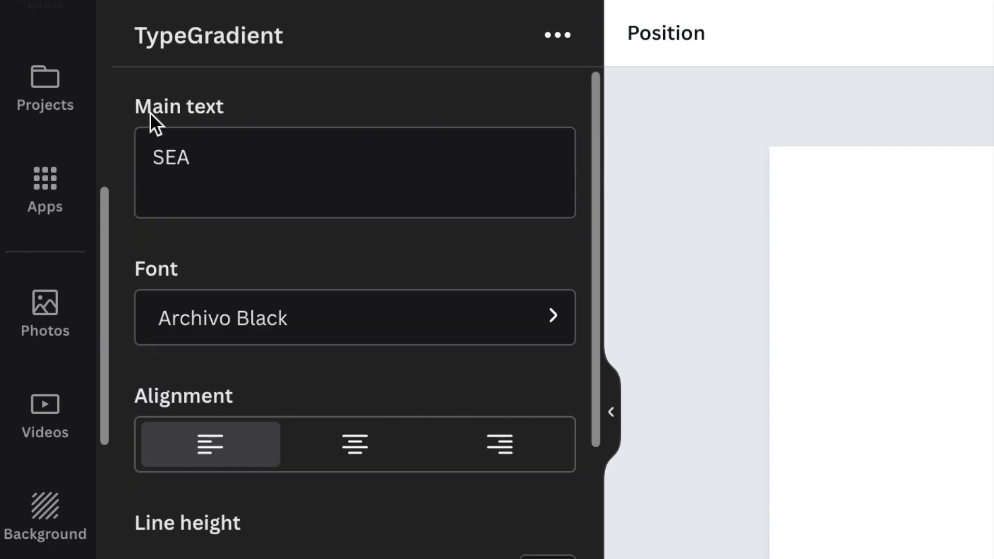
# Step: Move the teal stop onto the middle for a hard split and tilt it diagonally across the E
pyautogui.scroll(-5, 239, 469)
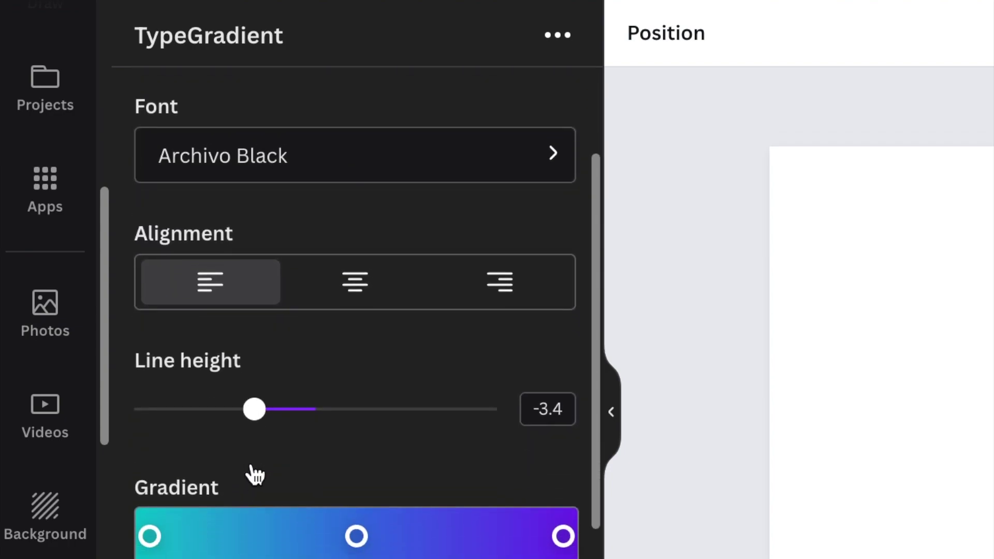
pyautogui.scroll(-2, 304, 466)
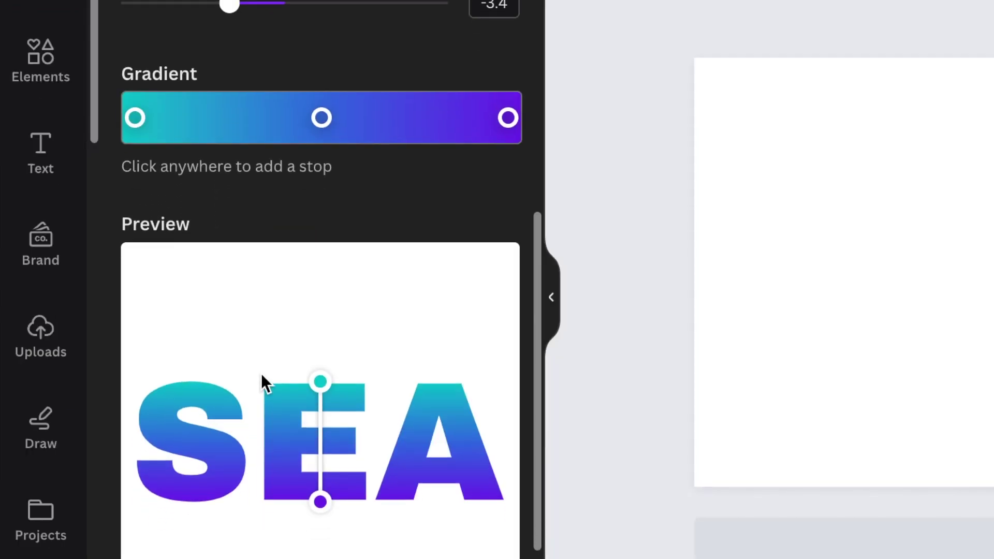
pyautogui.scroll(-1, 261, 374)
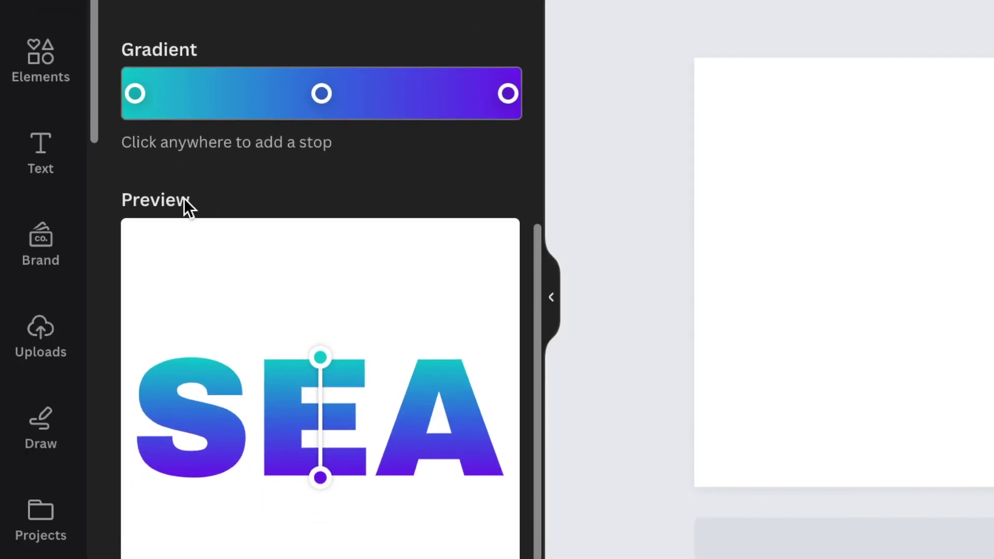
pyautogui.click(134, 94)
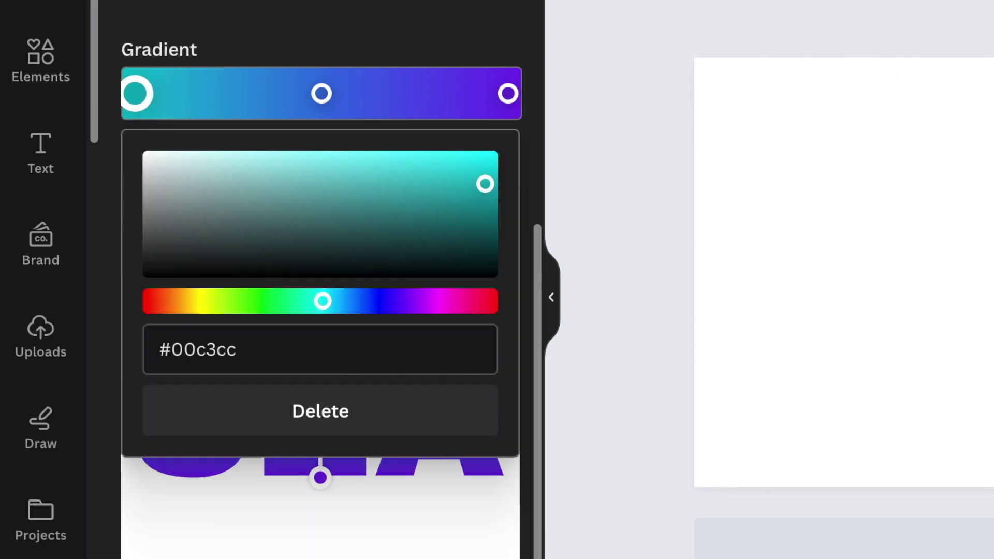
pyautogui.moveTo(136, 93); pyautogui.dragTo(321, 93)
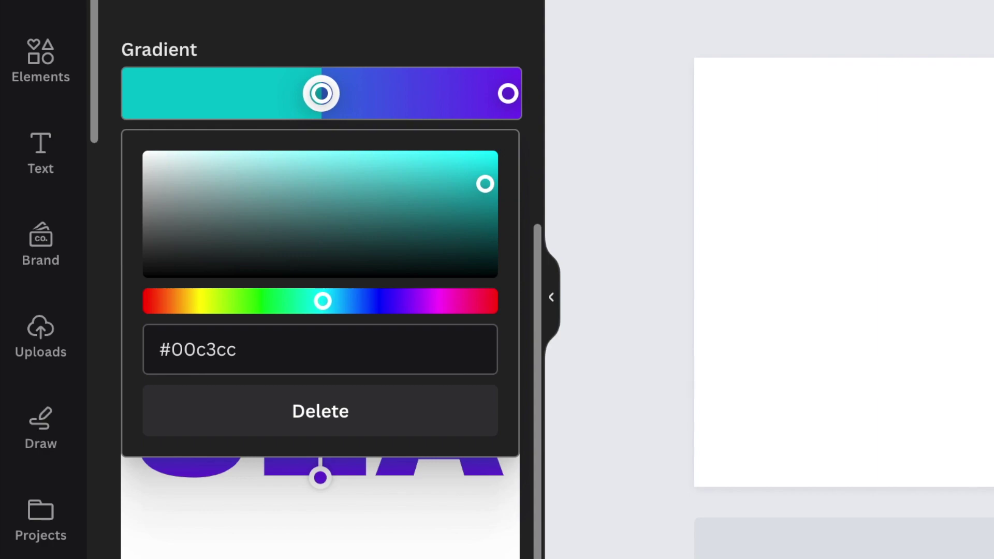
pyautogui.click(311, 521)
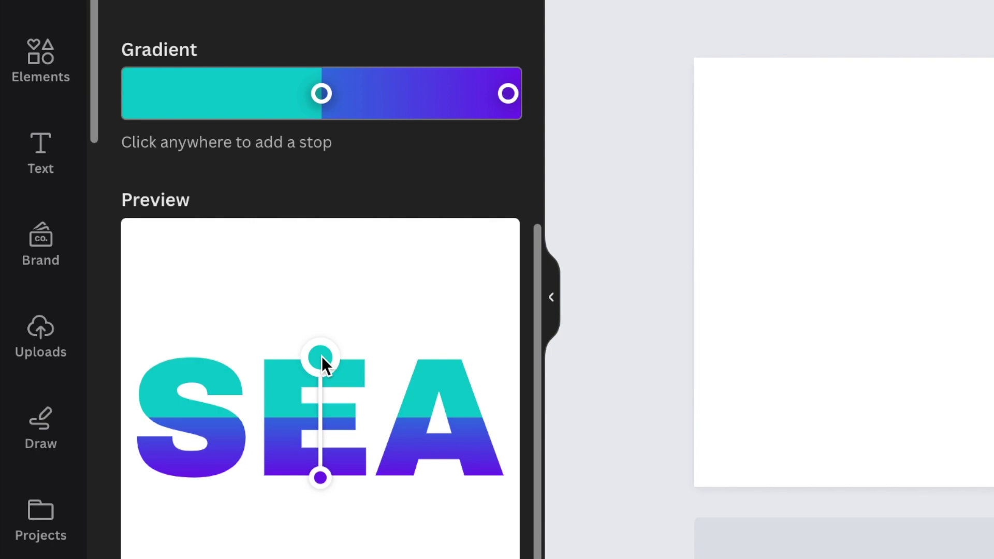
pyautogui.moveTo(321, 358); pyautogui.dragTo(253, 419)
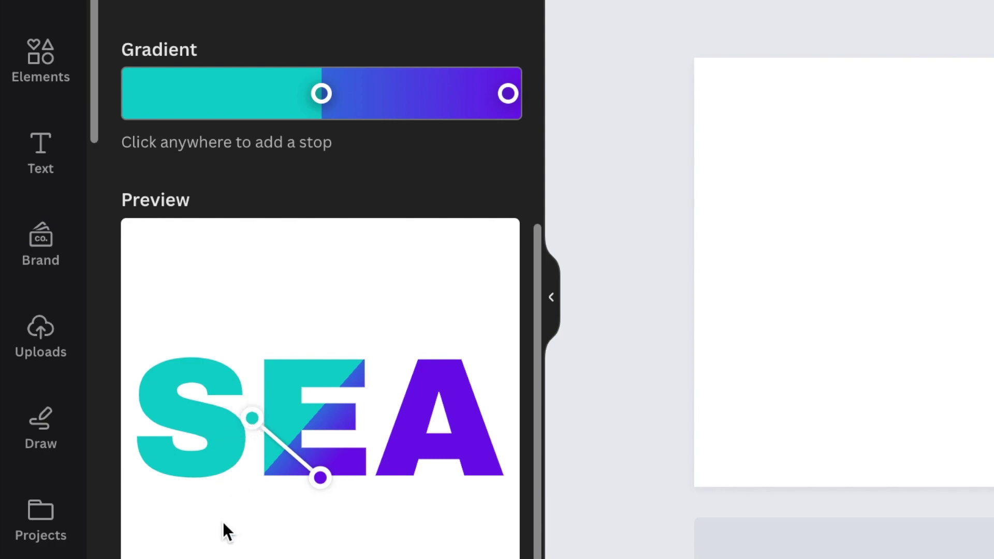
pyautogui.scroll(-4, 223, 529)
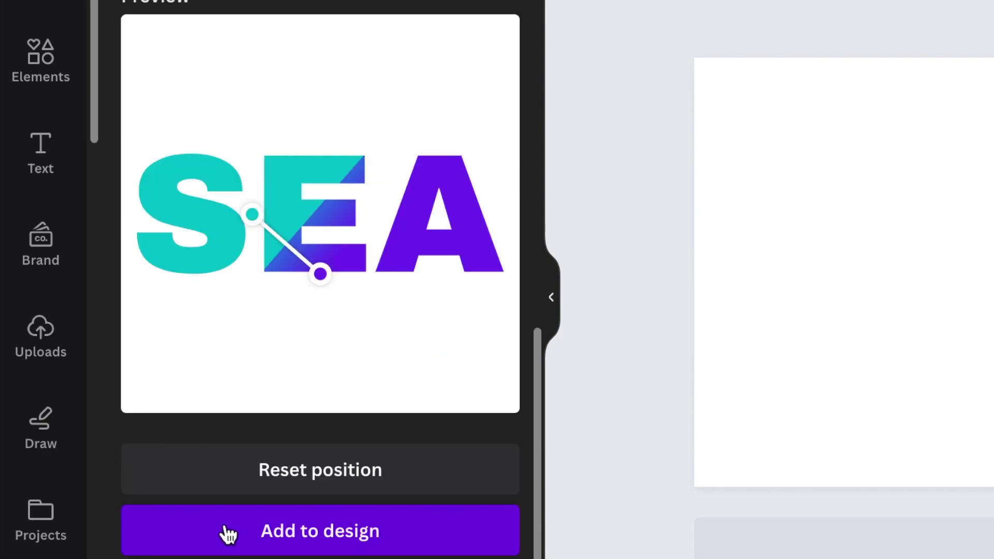
# Step: Add the gradient SEA to the page and stretch it to nearly the full page width
pyautogui.click(328, 533)
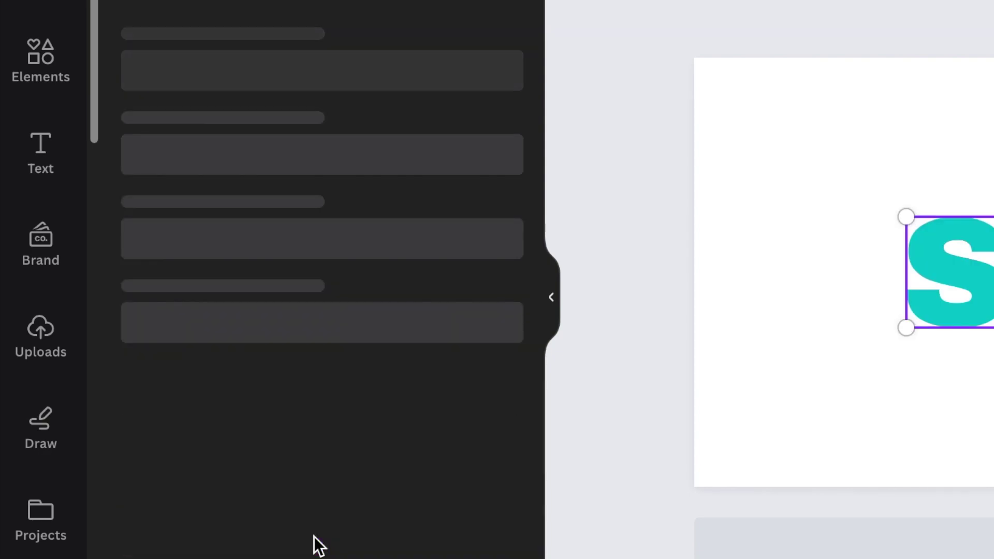
pyautogui.moveTo(906, 328); pyautogui.dragTo(736, 395)
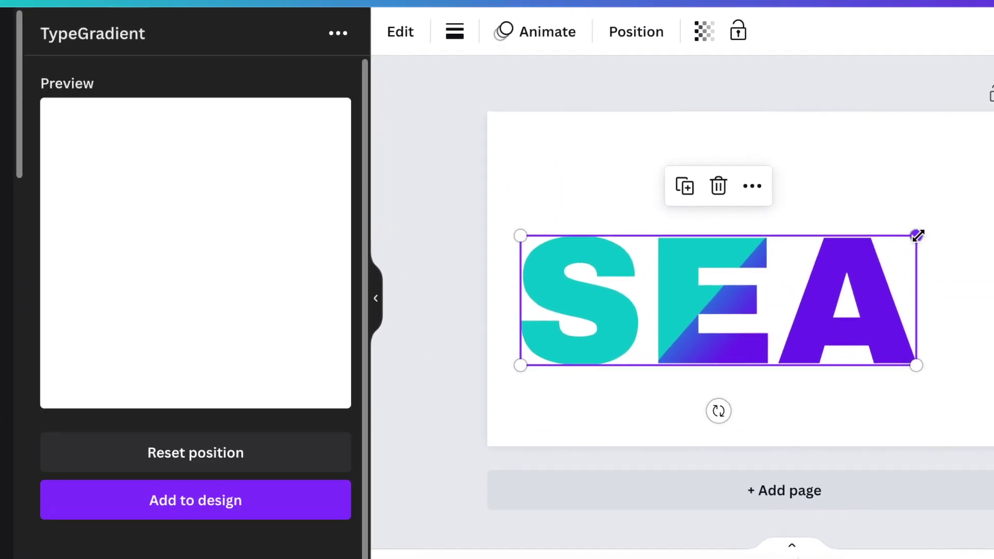
pyautogui.moveTo(917, 233); pyautogui.dragTo(980, 180)
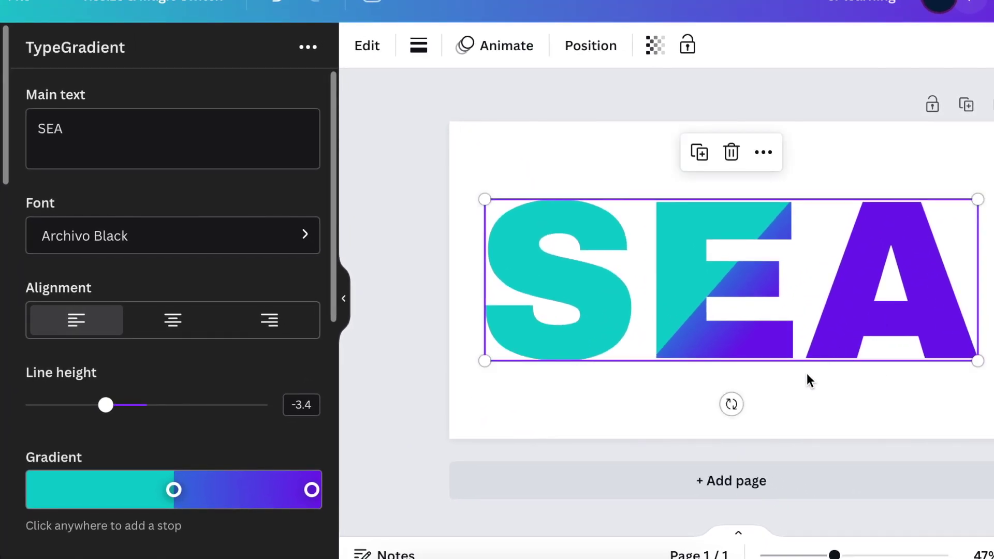
pyautogui.click(849, 393)
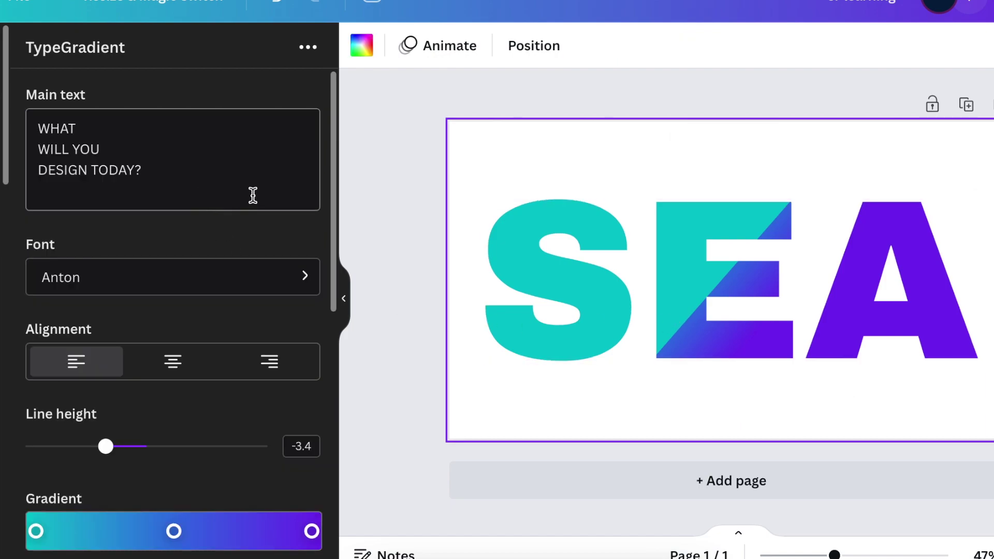
# Step: Enter the text 'FOR BETTER LEARNING' and move its teal gradient stop to the middle
pyautogui.moveTo(181, 188); pyautogui.dragTo(49, 125)
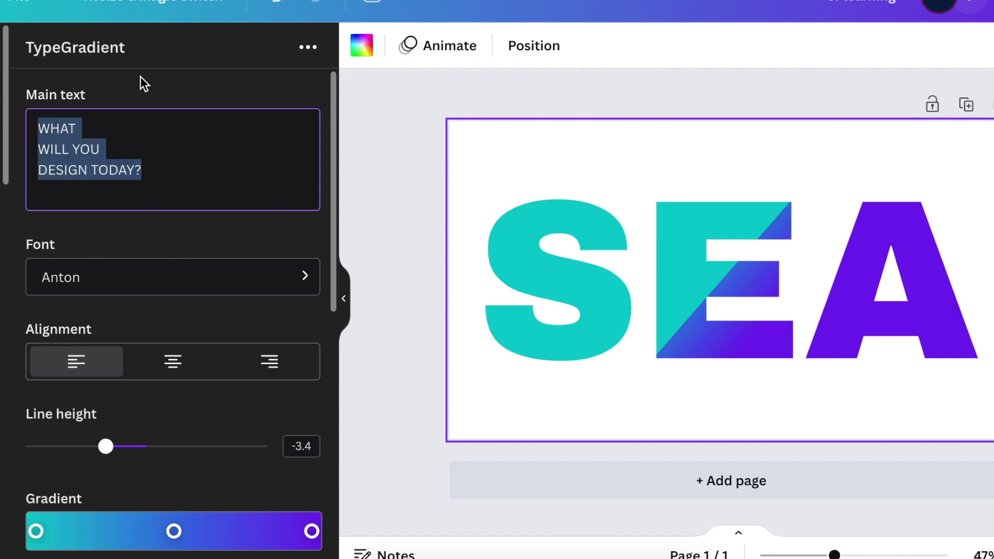
pyautogui.write('FOR BE')
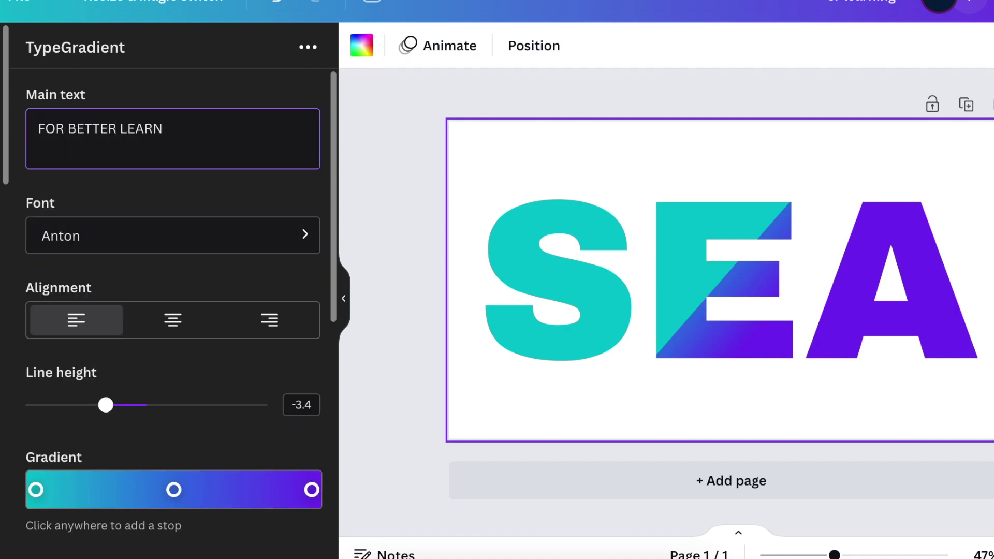
pyautogui.write('TTER LEARN')
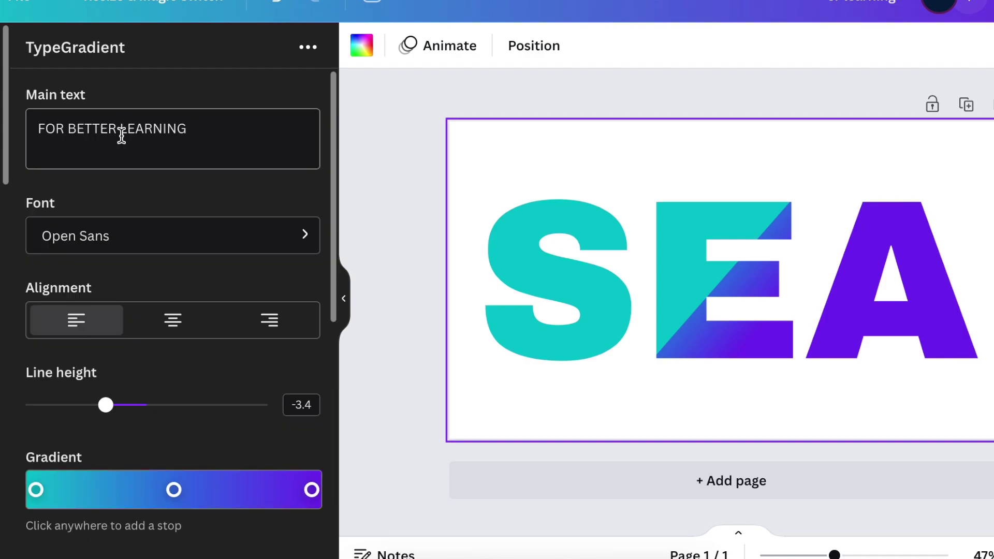
pyautogui.scroll(-5, 181, 310)
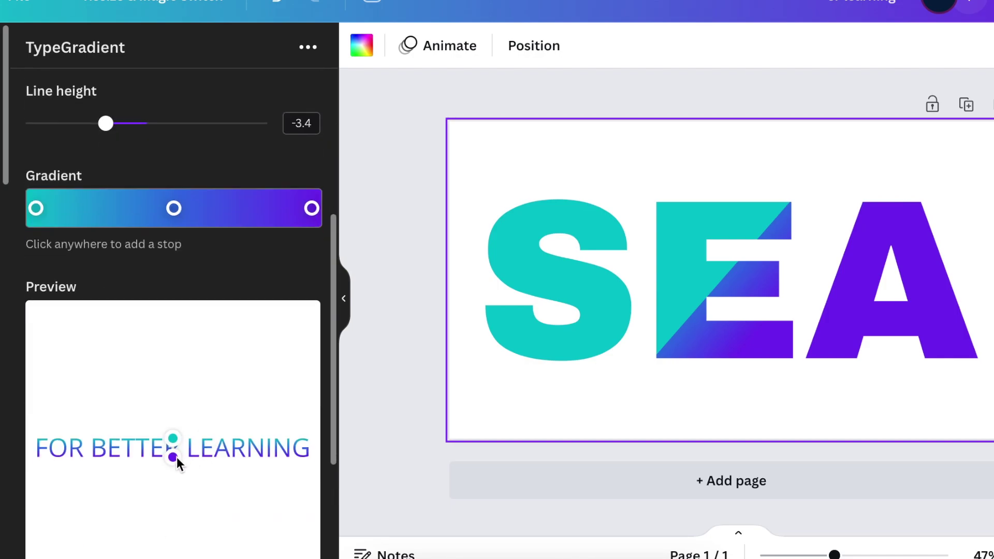
pyautogui.scroll(3, 173, 368)
pyautogui.scroll(-5, 173, 365)
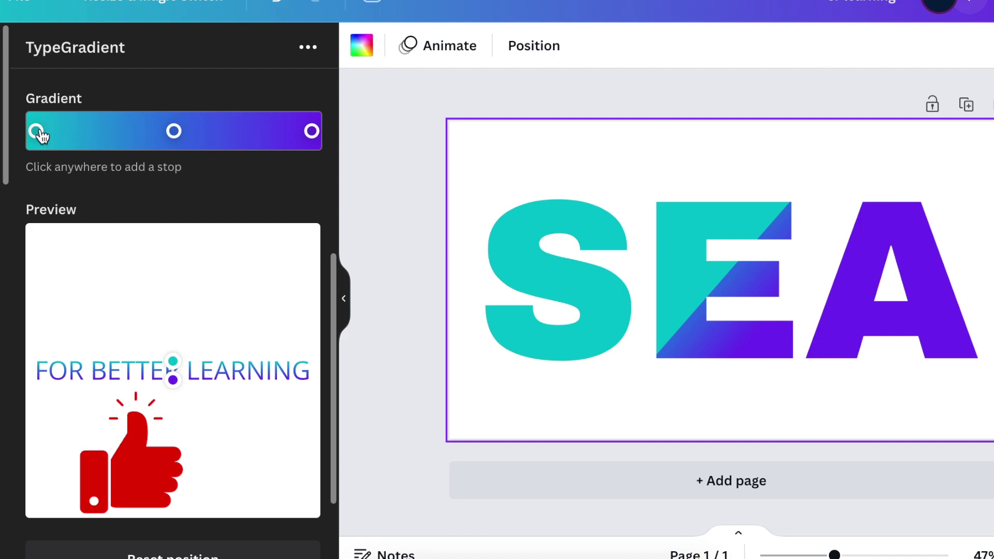
pyautogui.moveTo(36, 130); pyautogui.dragTo(171, 131)
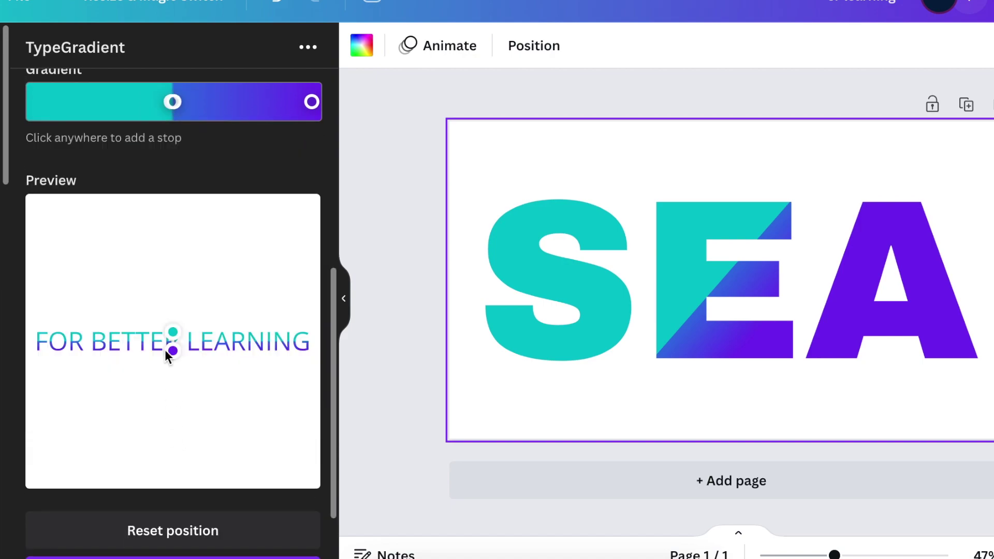
pyautogui.moveTo(165, 350); pyautogui.dragTo(77, 344)
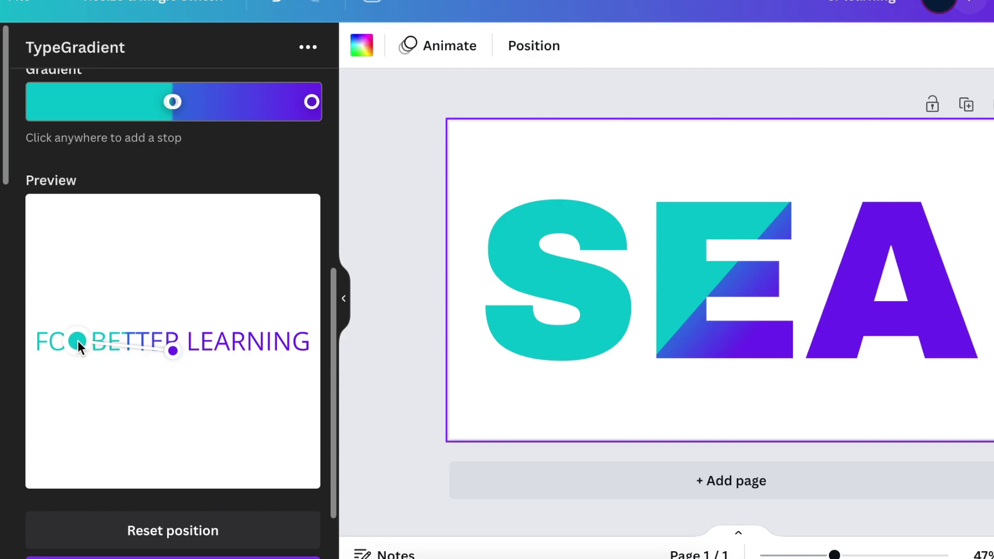
# Step: Add the tagline to the page, widen it under SEA, and move both up
pyautogui.scroll(-2, 155, 441)
pyautogui.click(173, 473)
pyautogui.moveTo(606, 370); pyautogui.dragTo(541, 362)
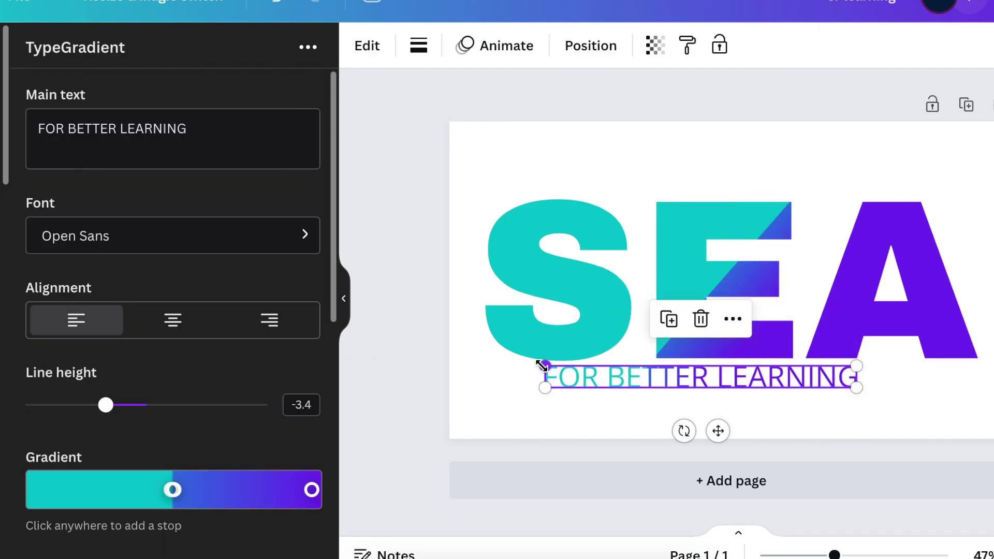
pyautogui.moveTo(857, 388); pyautogui.dragTo(932, 388)
pyautogui.keyDown('shift'); pyautogui.click(891, 321); pyautogui.keyUp('shift')
pyautogui.moveTo(699, 380); pyautogui.dragTo(699, 362)
pyautogui.click(601, 414)
# Step: Shift the tagline's gradient stop slightly and update the element on the page
pyautogui.click(580, 365)
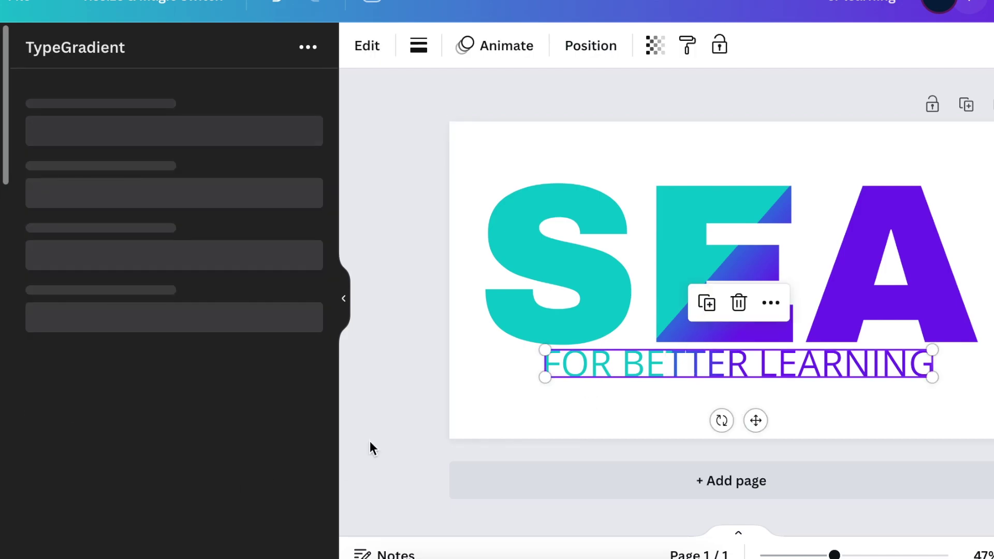
pyautogui.scroll(-5, 155, 440)
pyautogui.scroll(-3, 157, 415)
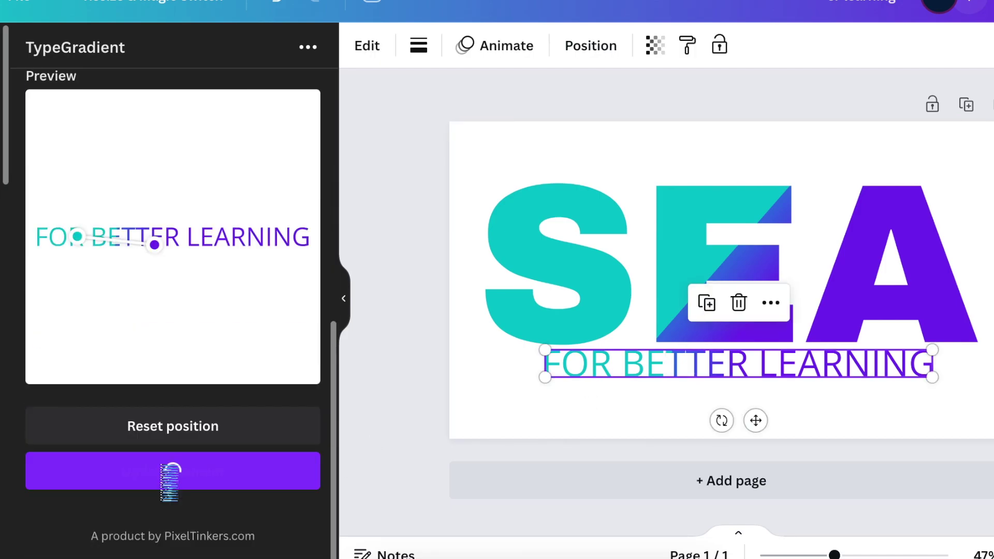
pyautogui.moveTo(154, 244); pyautogui.dragTo(128, 244)
pyautogui.click(184, 473)
# Step: Make the thin line white with a line weight of 14
pyautogui.click(568, 413)
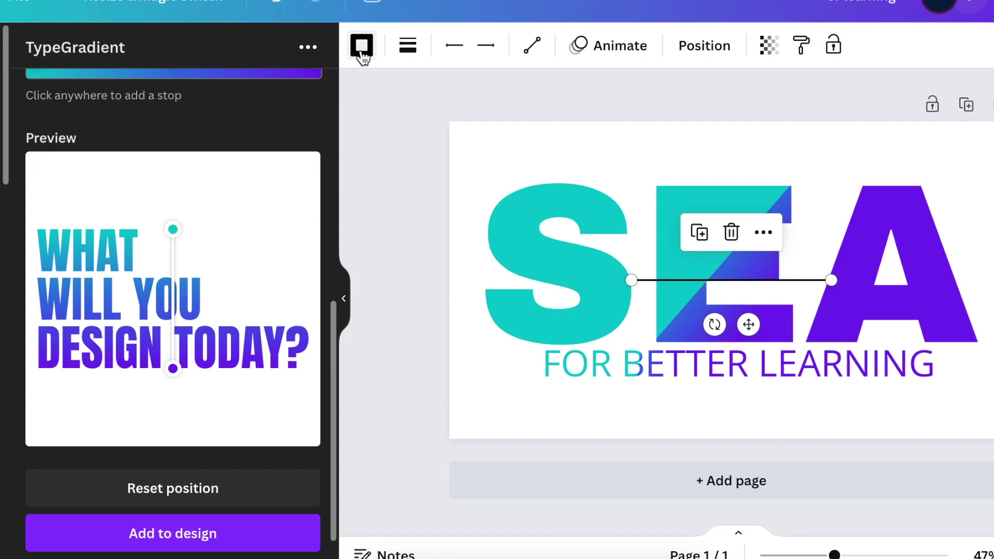
pyautogui.click(362, 46)
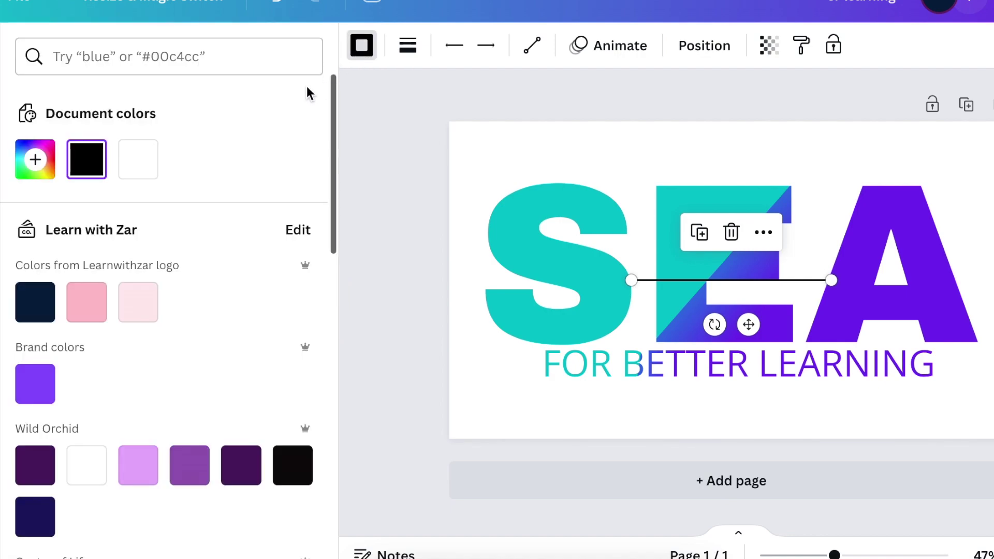
pyautogui.click(145, 170)
pyautogui.click(408, 46)
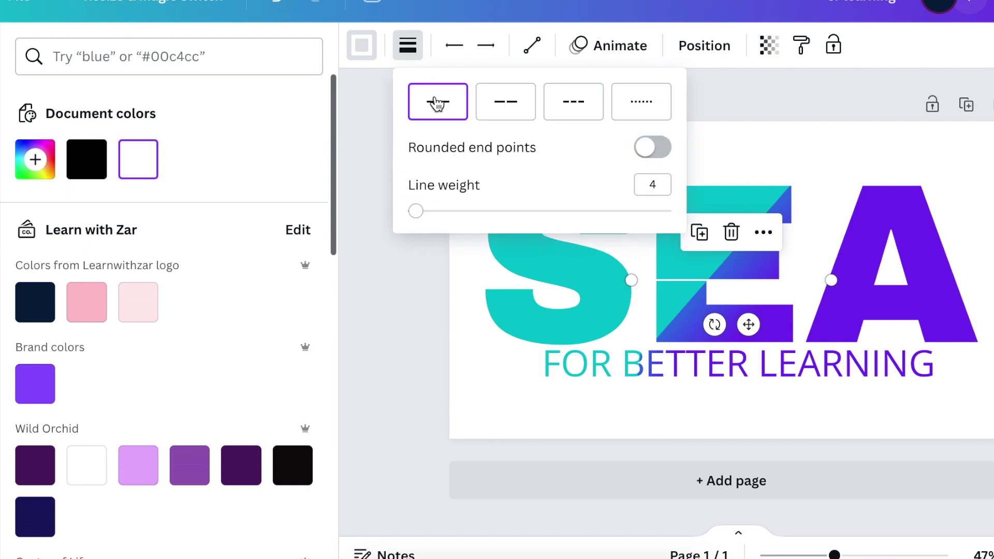
pyautogui.moveTo(417, 215); pyautogui.dragTo(445, 219)
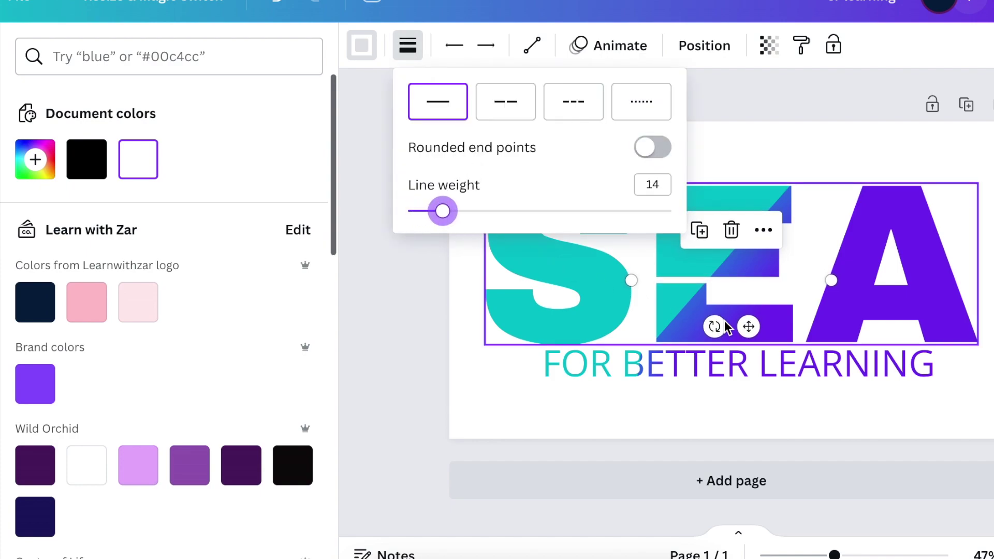
# Step: Rotate and stretch the white line into a steep diagonal across the E
pyautogui.moveTo(715, 326); pyautogui.dragTo(765, 273)
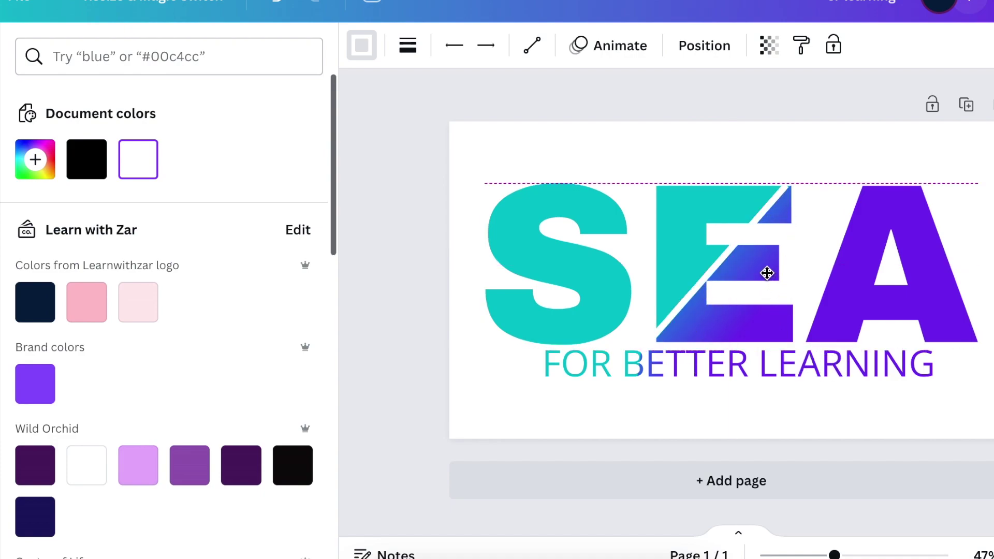
pyautogui.moveTo(786, 188)
pyautogui.mouseDown()
pyautogui.moveTo(795, 170)
pyautogui.moveTo(795, 179)
pyautogui.mouseUp()
pyautogui.moveTo(651, 334); pyautogui.dragTo(600, 407)
pyautogui.scroll(5, 727, 274)
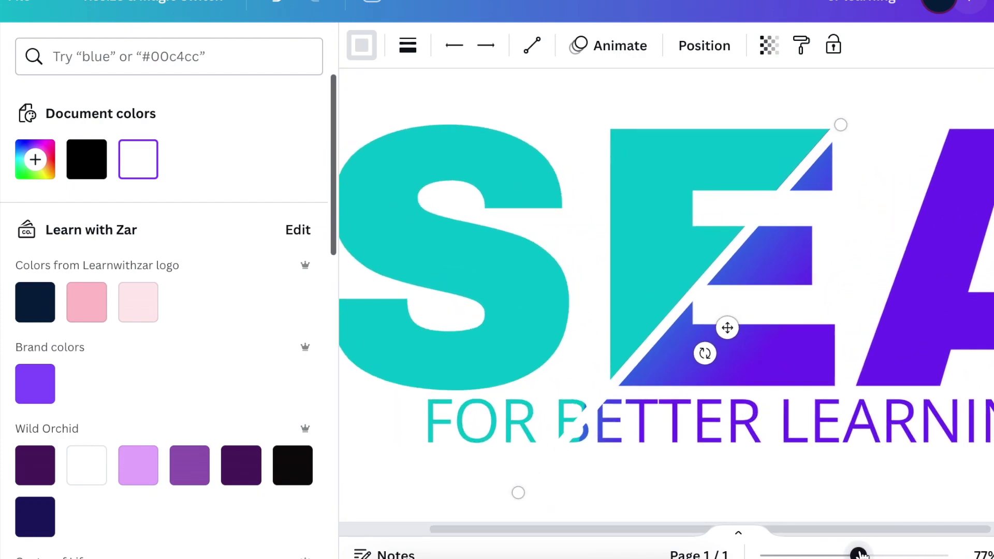
pyautogui.moveTo(507, 496); pyautogui.dragTo(503, 498)
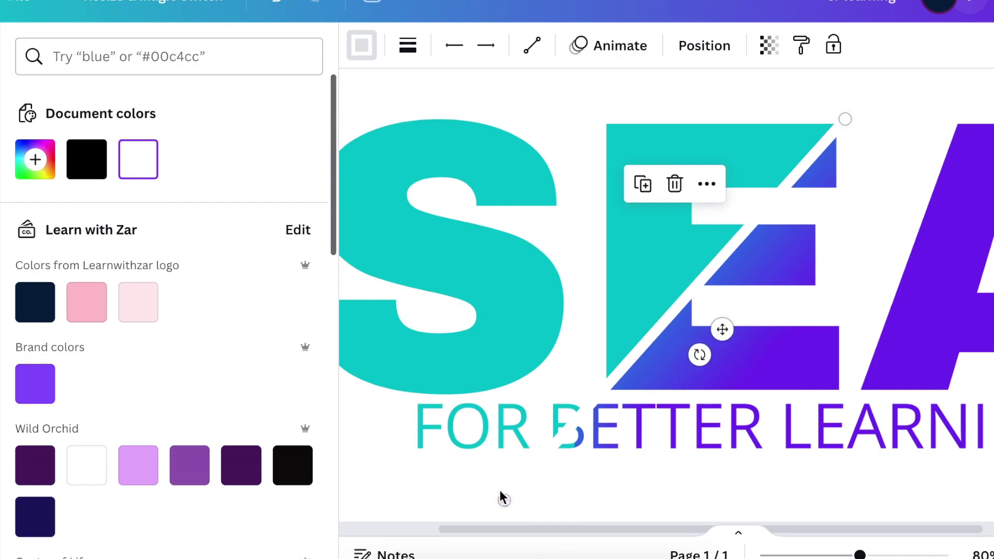
# Step: Update the FOR BETTER LEARNING tagline's gradient to split at the slash
pyautogui.moveTo(862, 554); pyautogui.dragTo(833, 555)
pyautogui.click(640, 369)
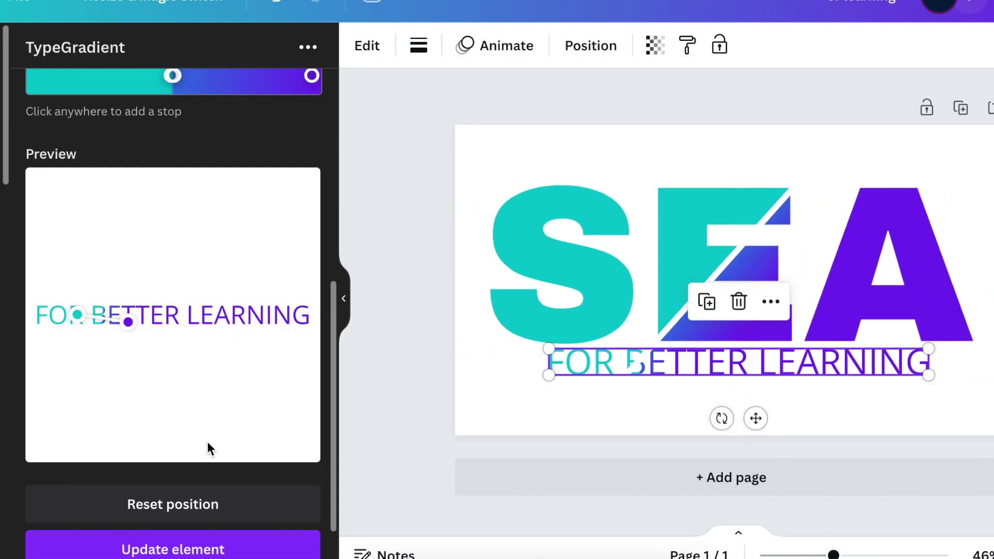
pyautogui.click(220, 550)
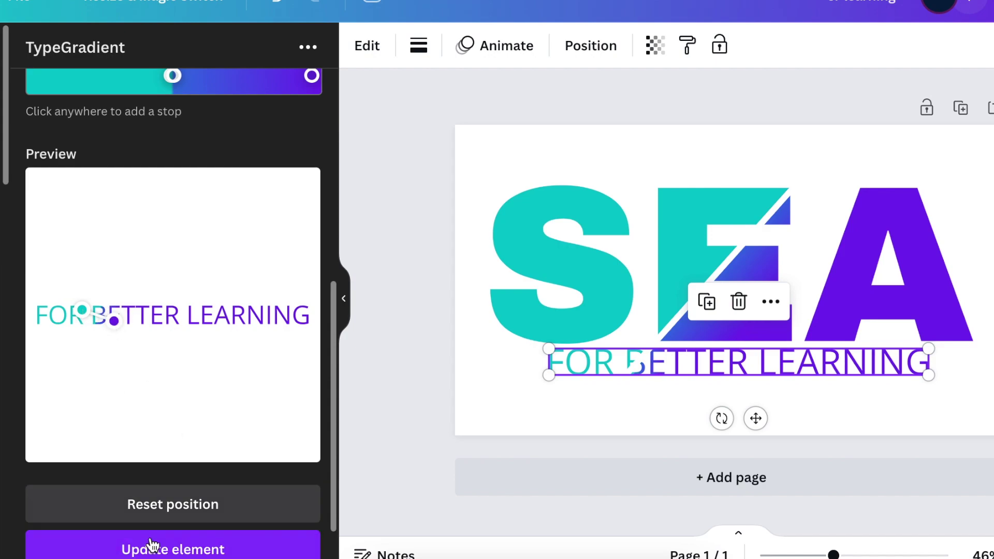
pyautogui.click(650, 415)
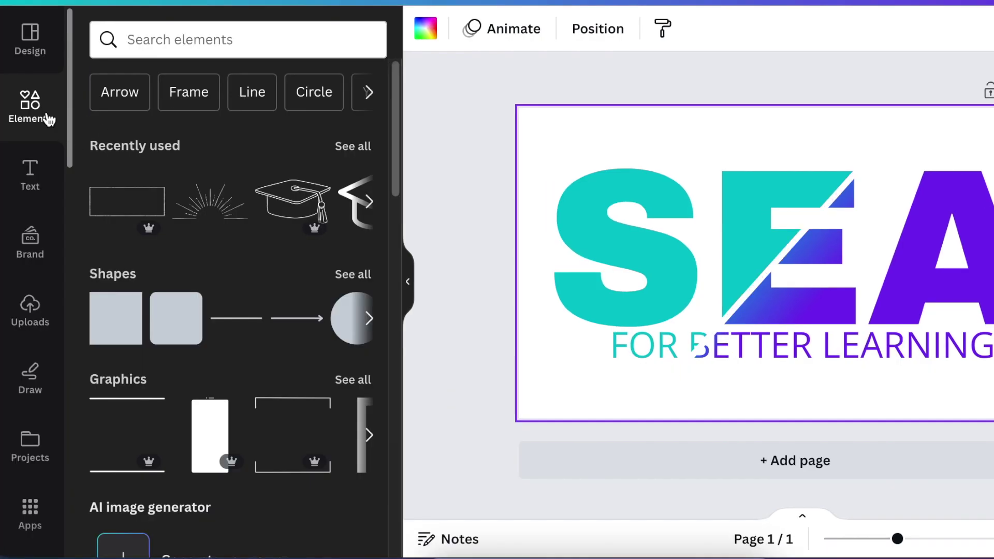
# Step: Search elements for 'LINE', add a thin line graphic, and lengthen it to the left
pyautogui.click(130, 44)
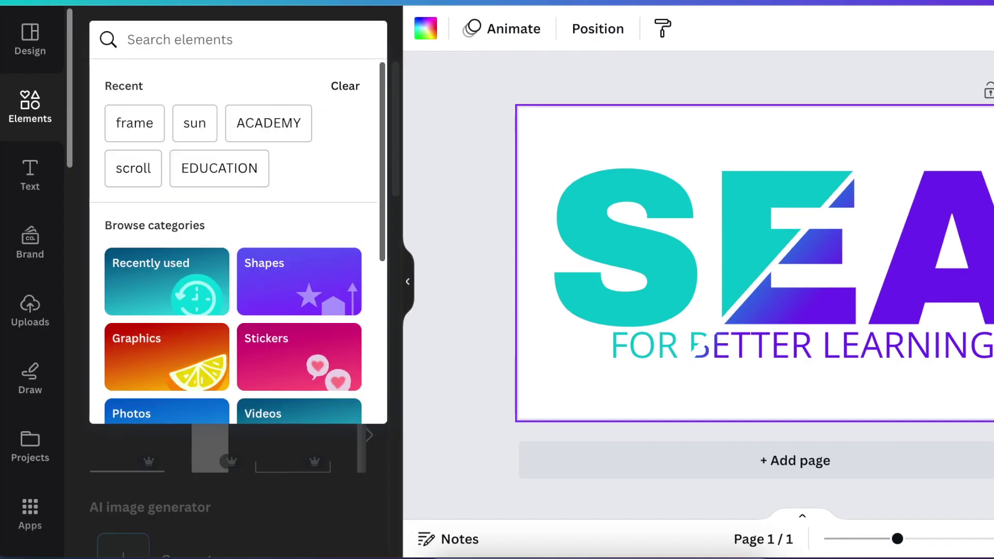
pyautogui.write('LINE')
pyautogui.press('Return')
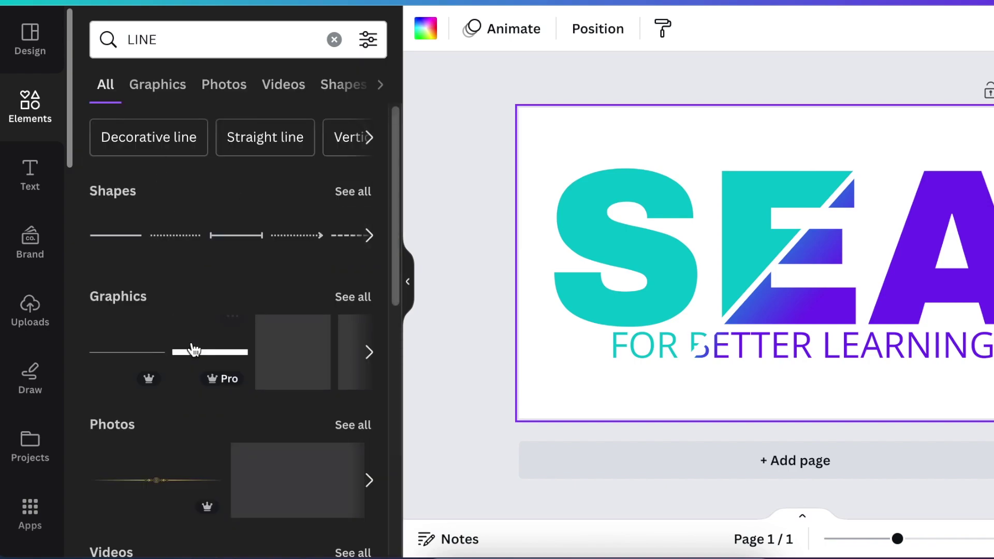
pyautogui.click(160, 92)
pyautogui.scroll(-5, 233, 310)
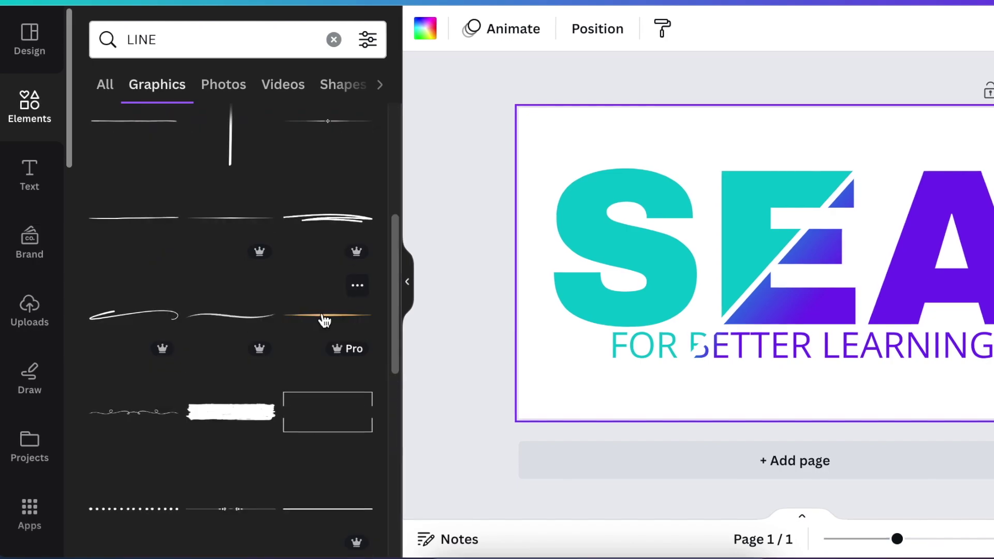
pyautogui.click(324, 318)
pyautogui.moveTo(651, 270); pyautogui.dragTo(394, 324)
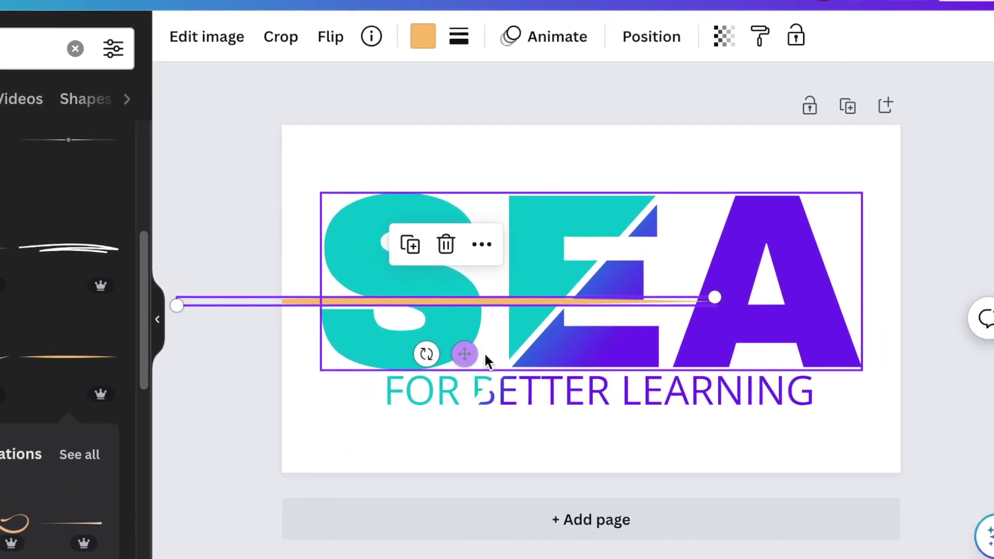
# Step: Rotate the orange line to a diagonal and shift it toward the E
pyautogui.click(519, 350)
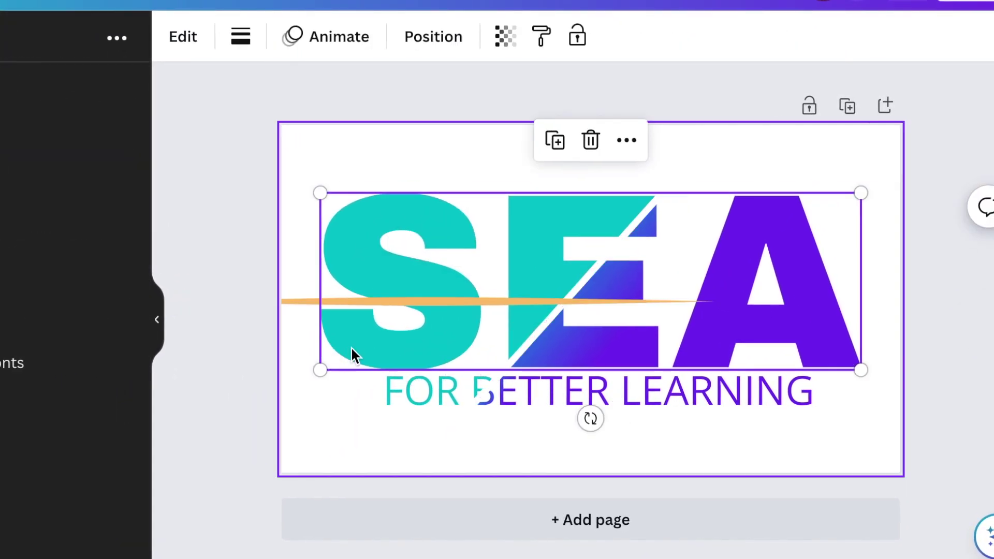
pyautogui.click(296, 301)
pyautogui.moveTo(424, 355); pyautogui.dragTo(502, 381)
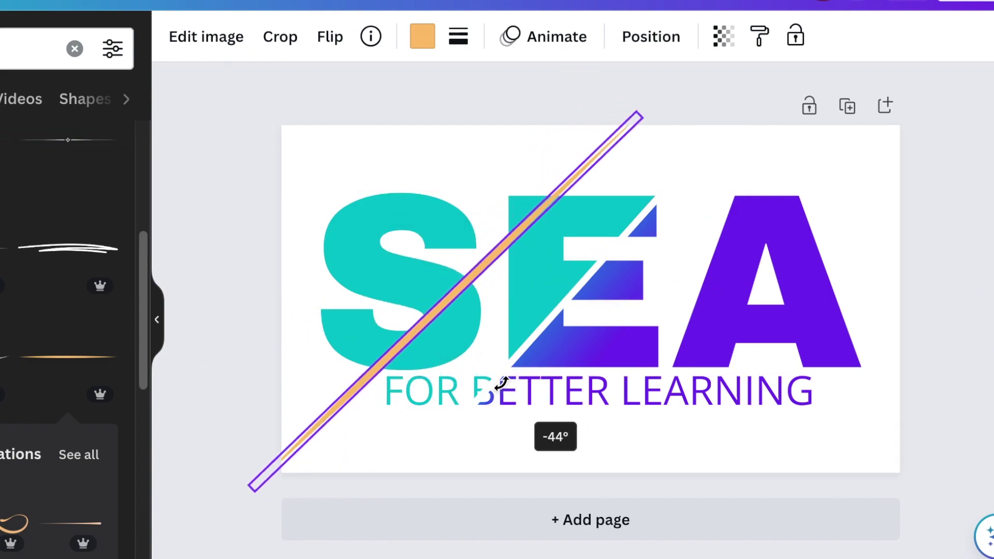
pyautogui.moveTo(493, 329); pyautogui.dragTo(596, 345)
pyautogui.click(699, 184)
pyautogui.click(696, 165)
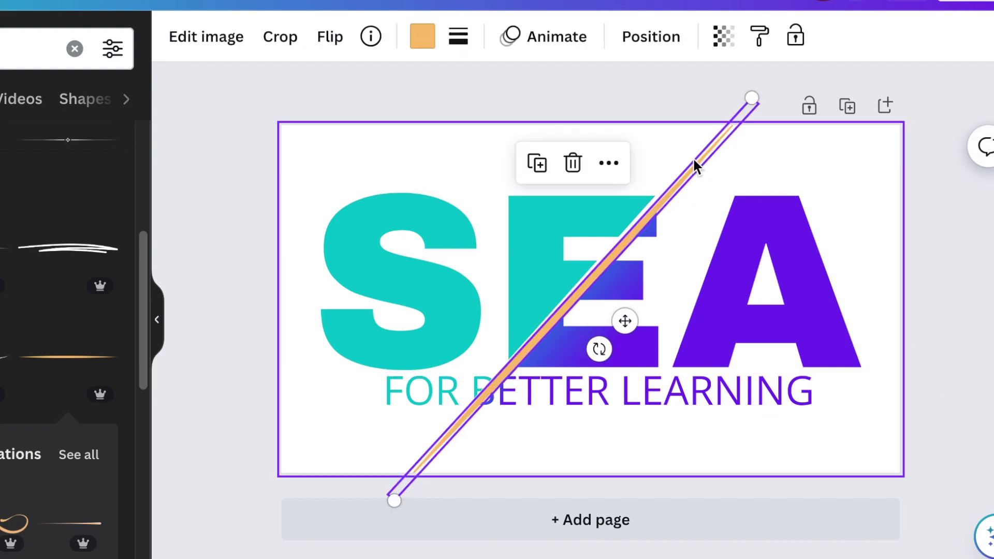
pyautogui.hotkey('shift', 'Left')
pyautogui.hotkey('shift', 'Left')
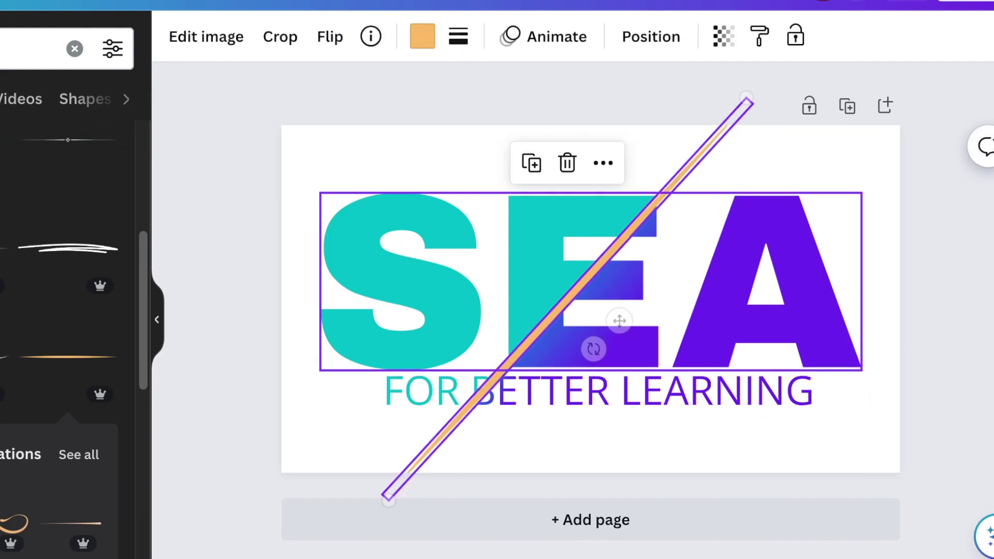
# Step: Shorten the line's lower end so it follows the white slash
pyautogui.moveTo(388, 501); pyautogui.dragTo(401, 486)
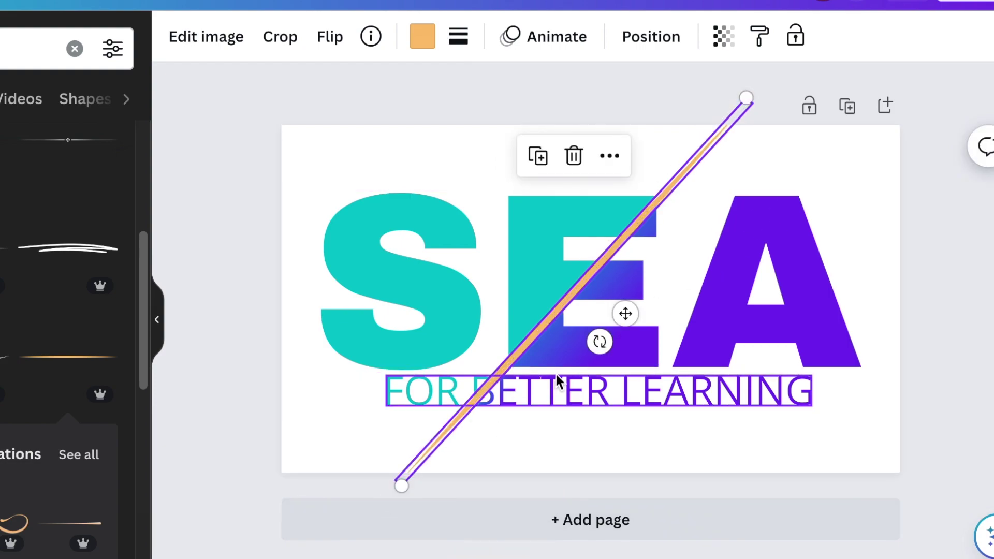
pyautogui.hotkey('ctrl', '=')
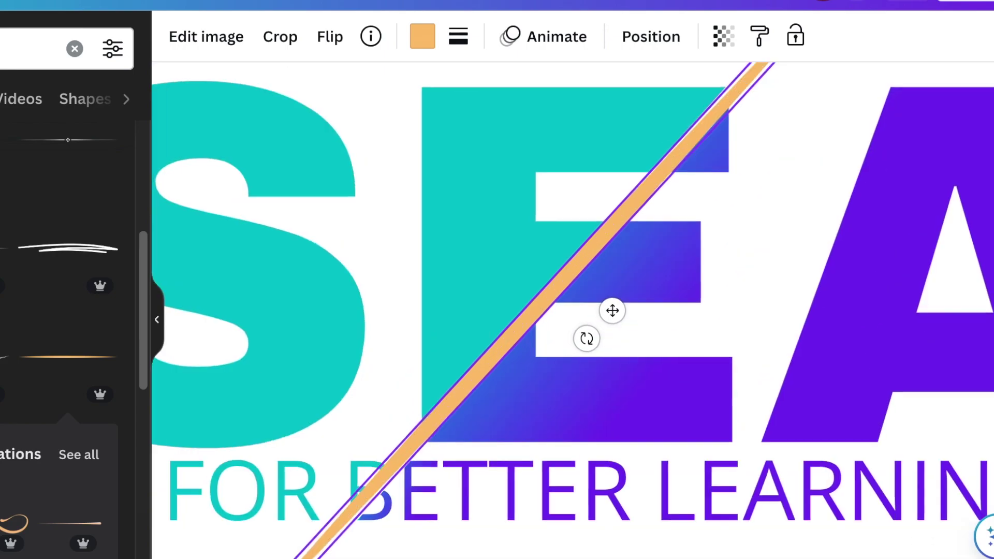
pyautogui.scroll(-3, 572, 311)
pyautogui.moveTo(202, 497); pyautogui.dragTo(290, 391)
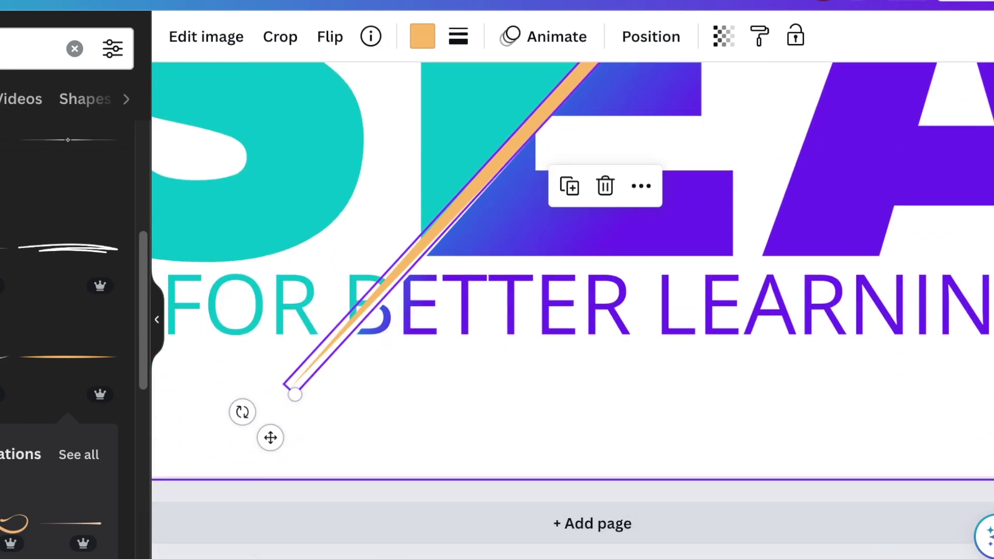
pyautogui.scroll(3, 603, 533)
pyautogui.scroll(3, 573, 311)
pyautogui.hotkey('ctrl', '-')
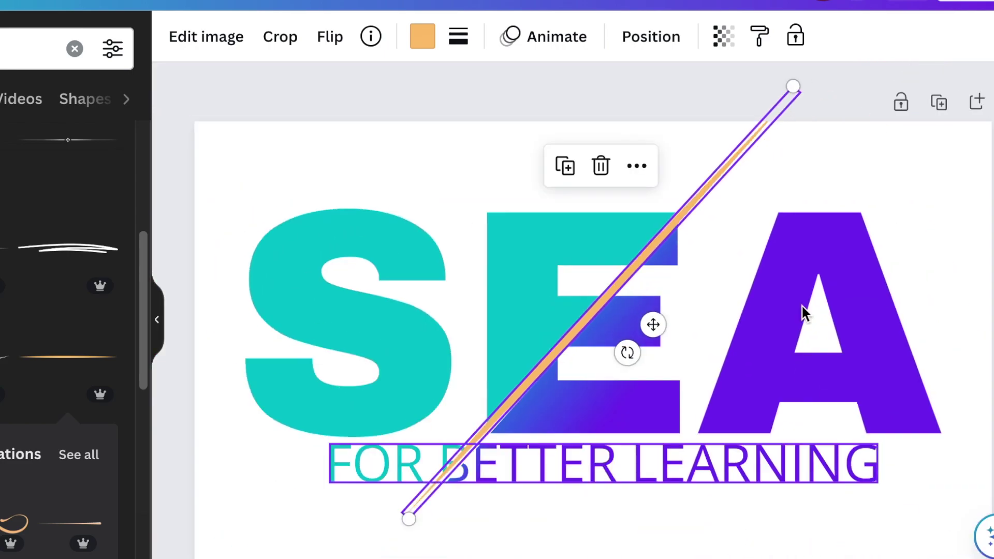
# Step: Trim the line's top end, nudge it up, and set its angle to -49°
pyautogui.moveTo(794, 88); pyautogui.dragTo(719, 162)
pyautogui.hotkey('ctrl', '-')
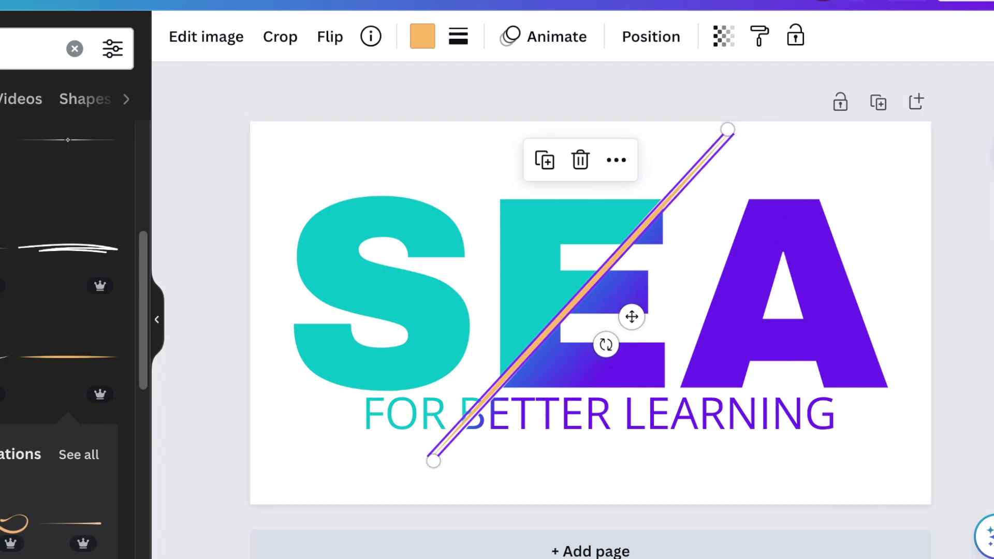
pyautogui.scroll(3, 576, 293)
pyautogui.scroll(2, 746, 394)
pyautogui.moveTo(826, 136); pyautogui.dragTo(782, 184)
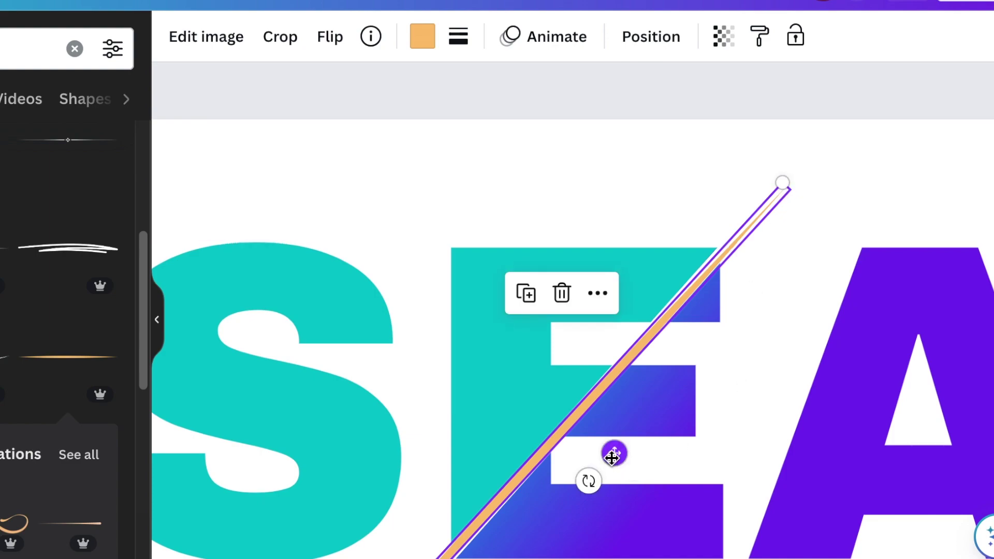
pyautogui.moveTo(612, 457); pyautogui.dragTo(612, 452)
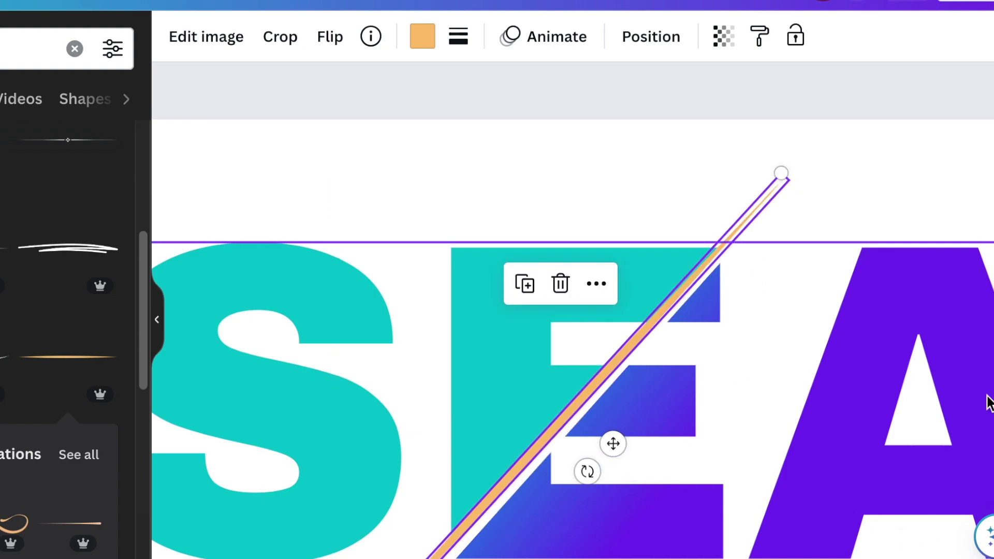
pyautogui.scroll(-3, 987, 402)
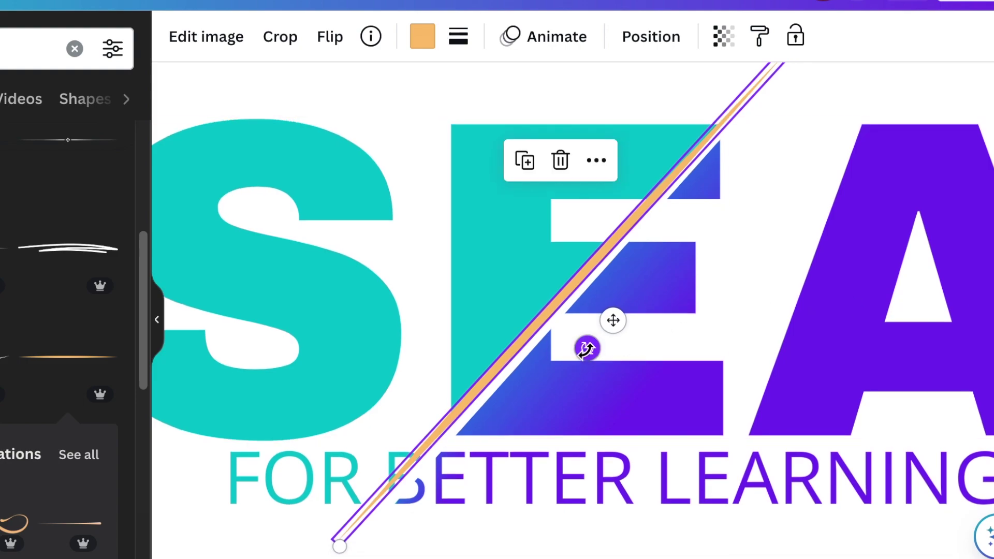
pyautogui.moveTo(588, 348); pyautogui.dragTo(586, 350)
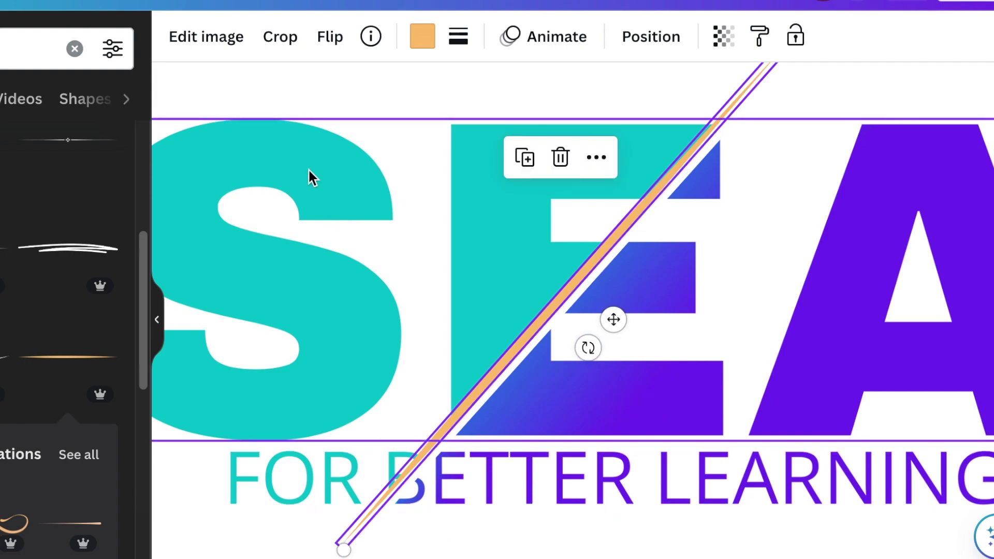
# Step: Recolour the line with the teal sampled from the S using the eyedropper
pyautogui.click(423, 37)
pyautogui.scroll(-3, 78, 310)
pyautogui.scroll(3, 78, 311)
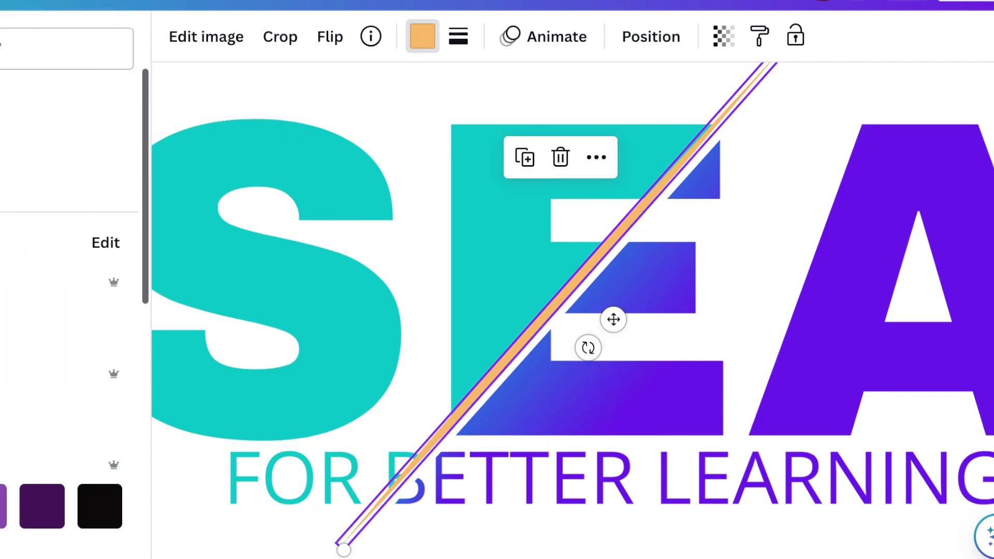
pyautogui.click(3, 507)
pyautogui.click(79, 388)
pyautogui.click(329, 325)
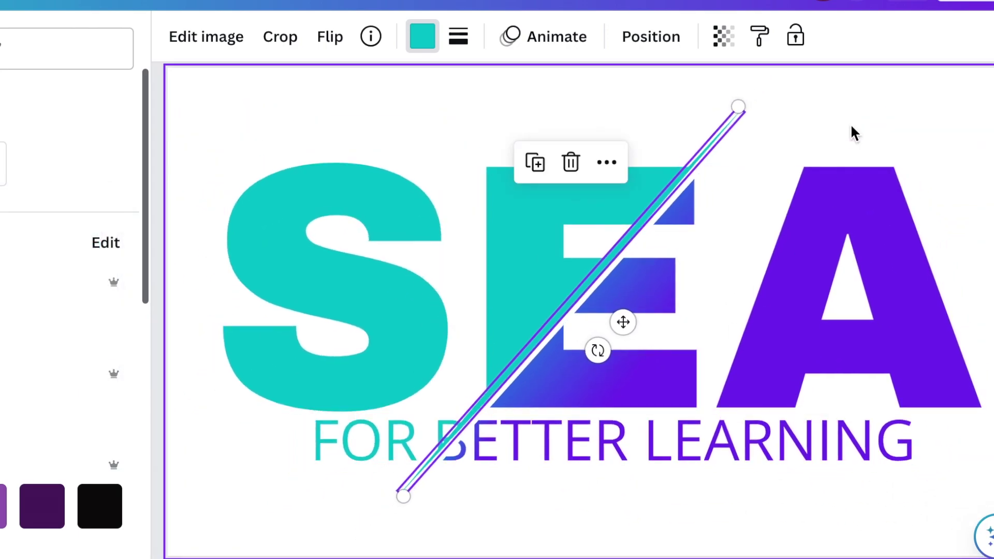
pyautogui.click(853, 109)
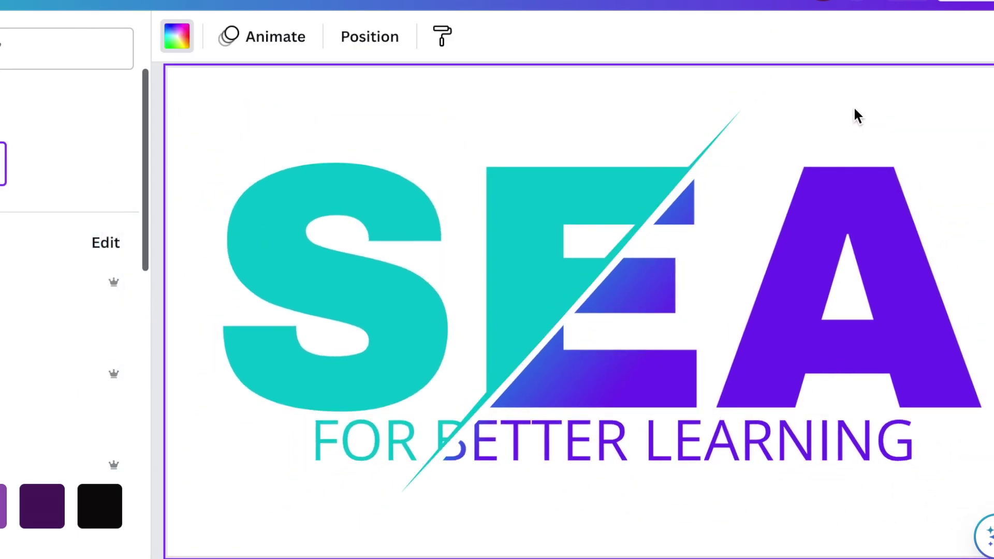
# Step: Recolour the slash line with the blue-purple sampled from the letter E
pyautogui.click(728, 122)
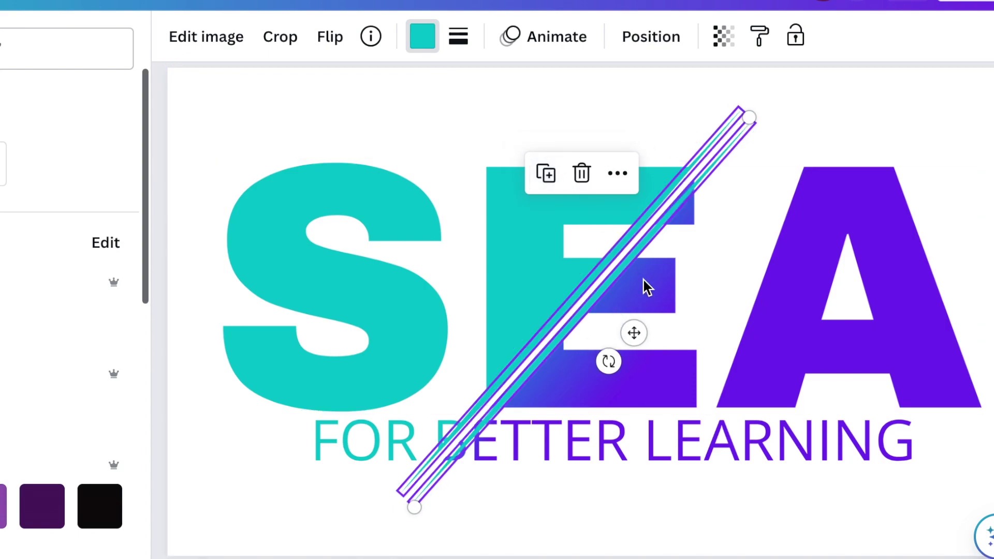
pyautogui.scroll(1, 697, 447)
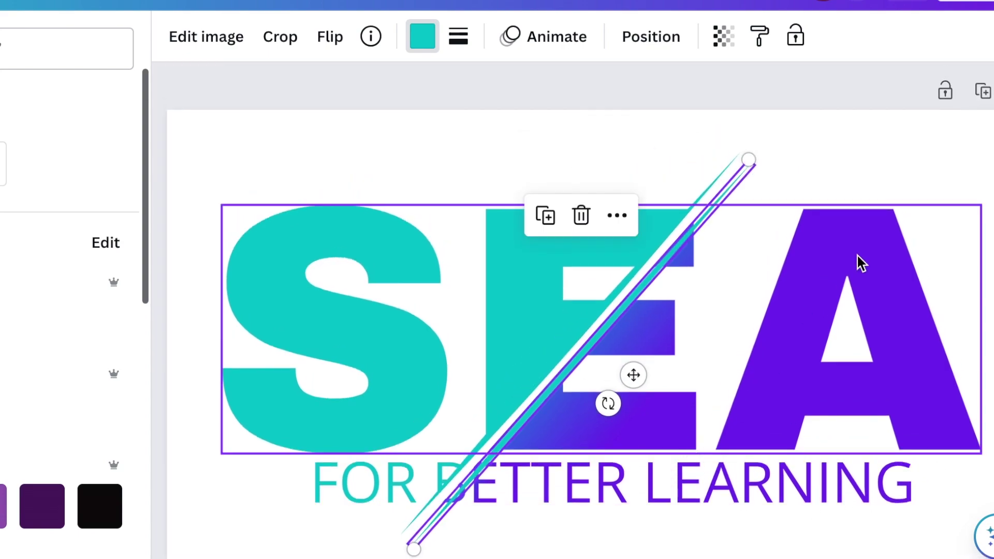
pyautogui.click(792, 181)
pyautogui.click(721, 194)
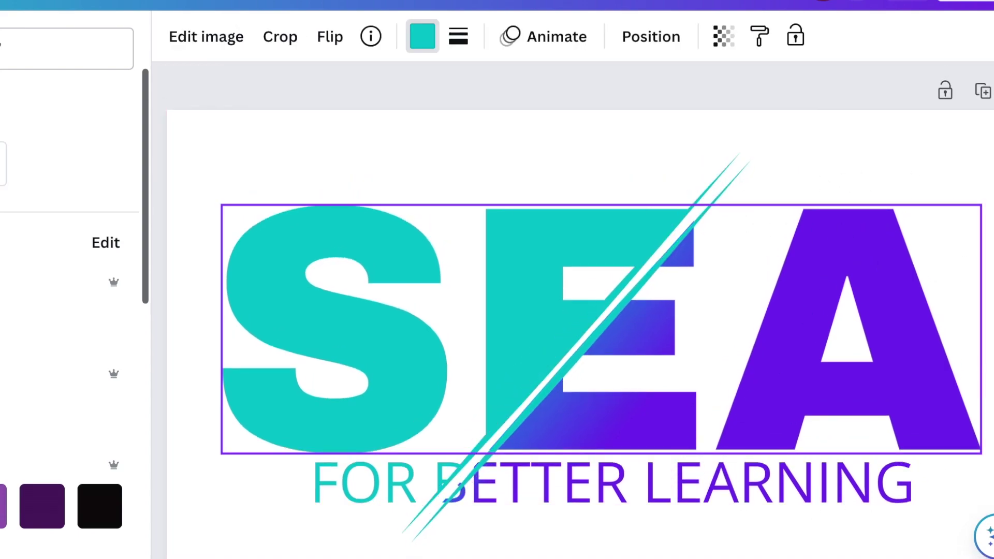
pyautogui.click(721, 195)
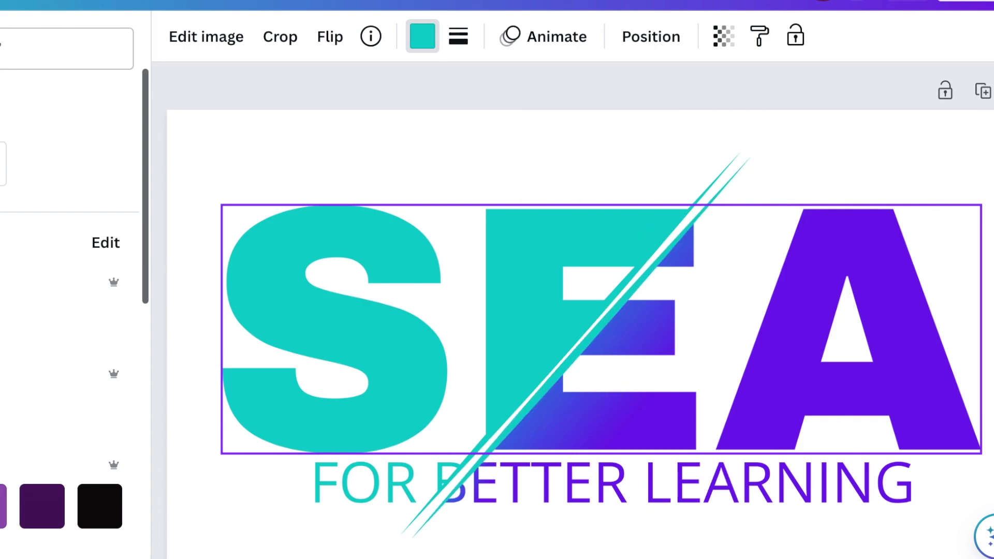
pyautogui.click(912, 171)
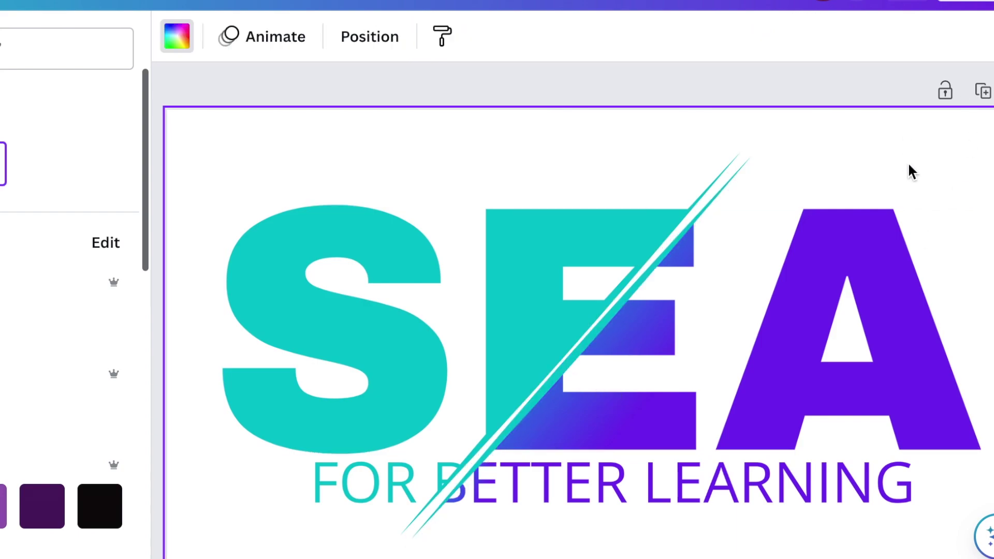
pyautogui.click(726, 179)
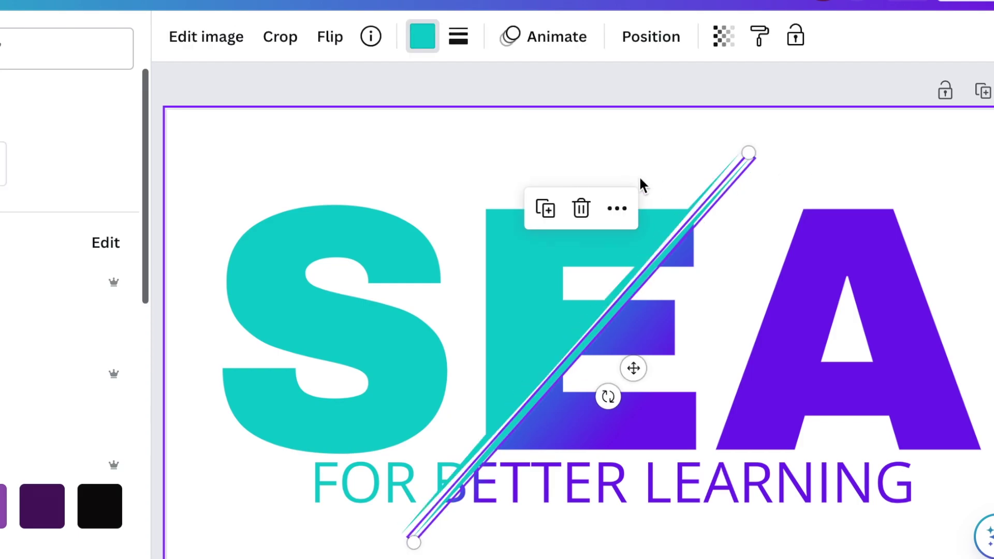
pyautogui.click(79, 381)
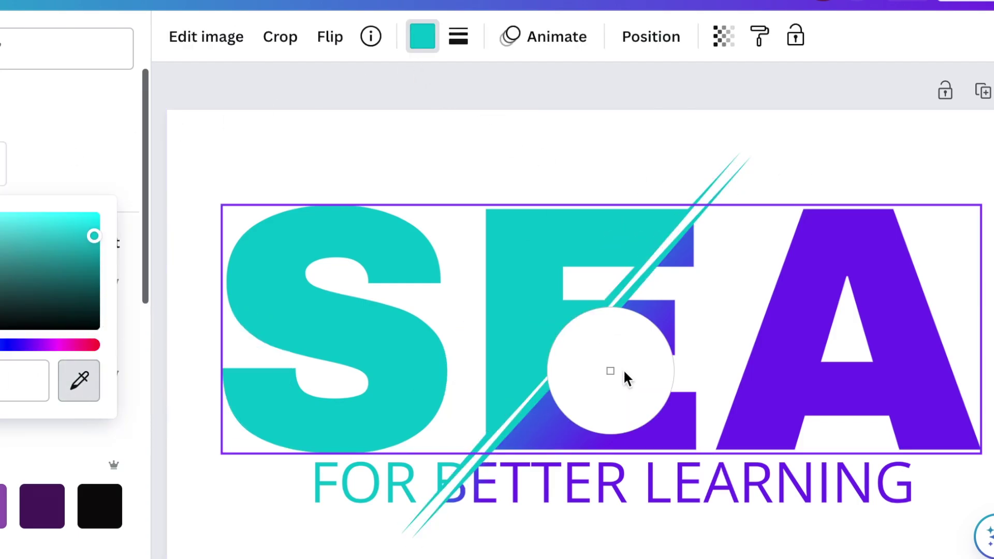
pyautogui.click(639, 346)
pyautogui.click(689, 145)
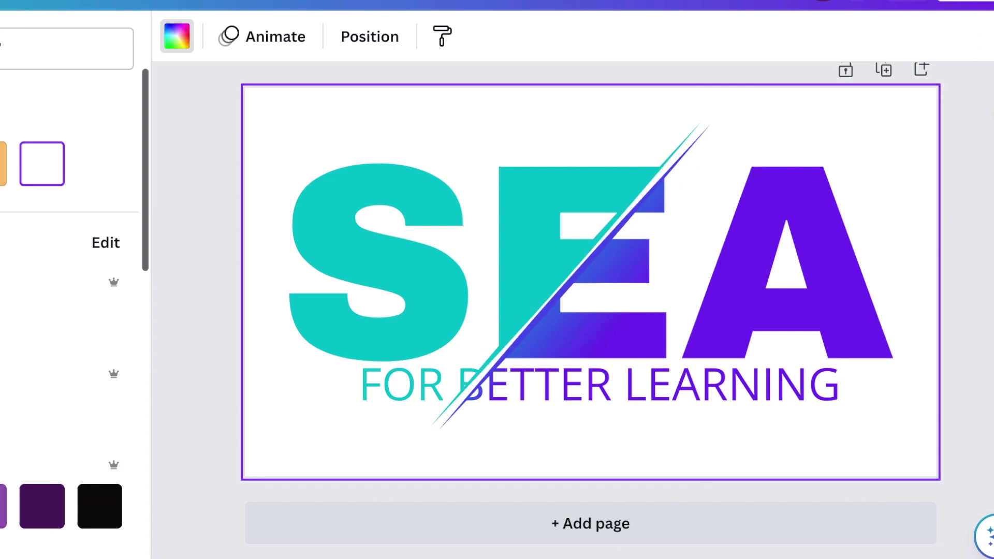
pyautogui.click(974, 5)
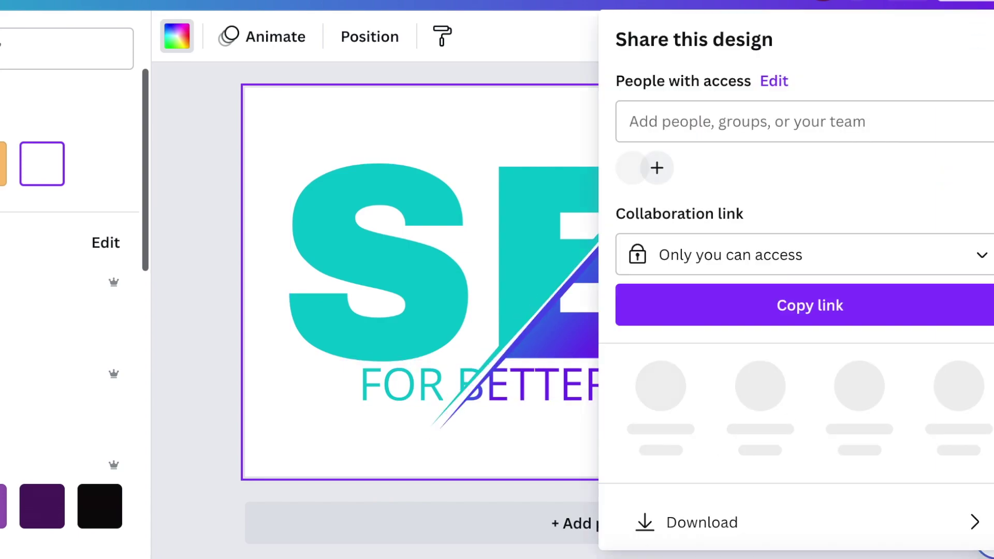
# Step: Download the logo as a 1,280×720 transparent PNG and add a blank second page
pyautogui.click(779, 515)
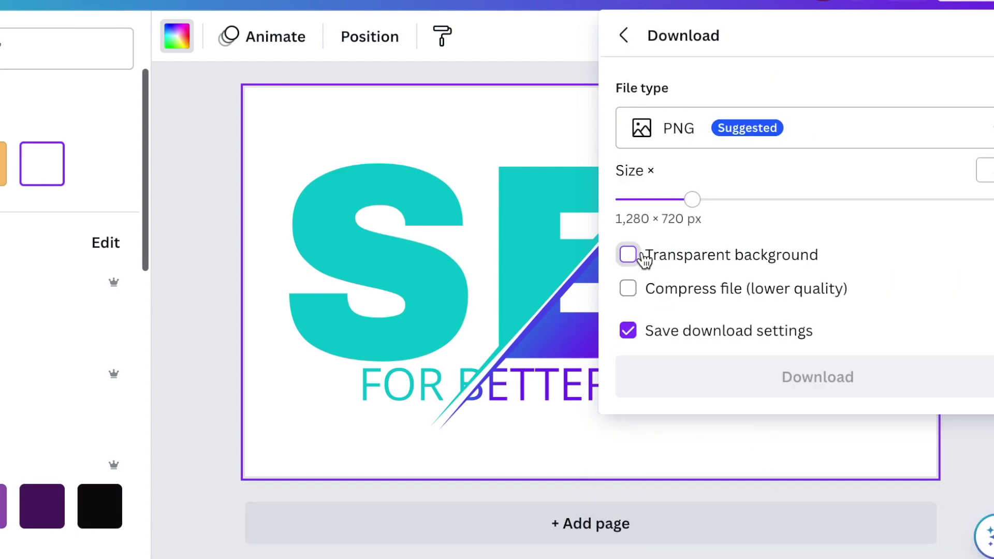
pyautogui.click(629, 255)
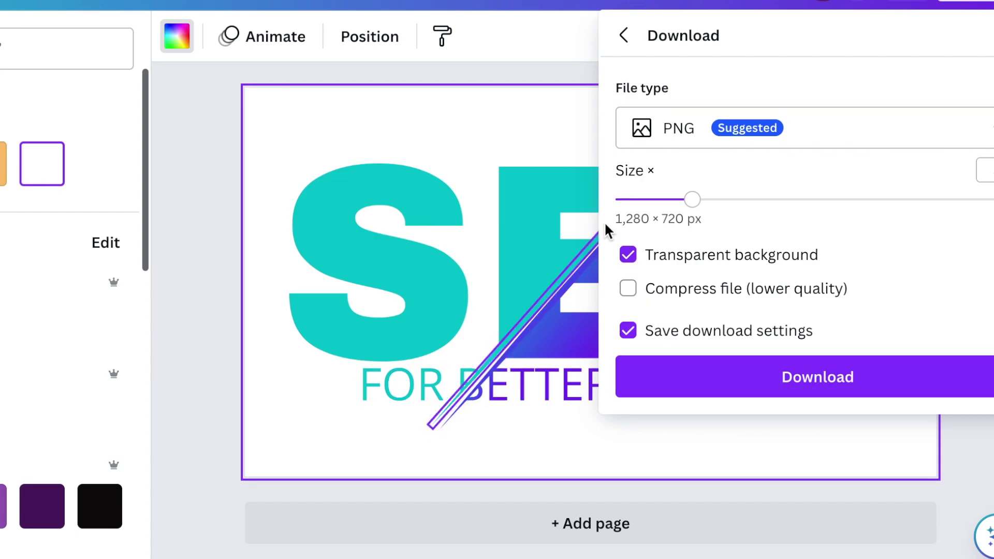
pyautogui.click(833, 382)
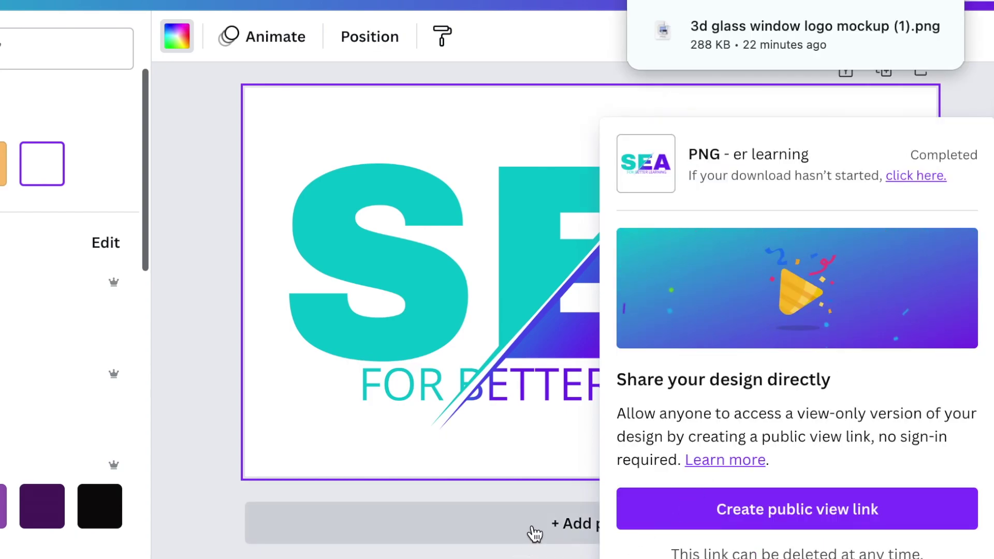
pyautogui.click(533, 530)
pyautogui.click(533, 529)
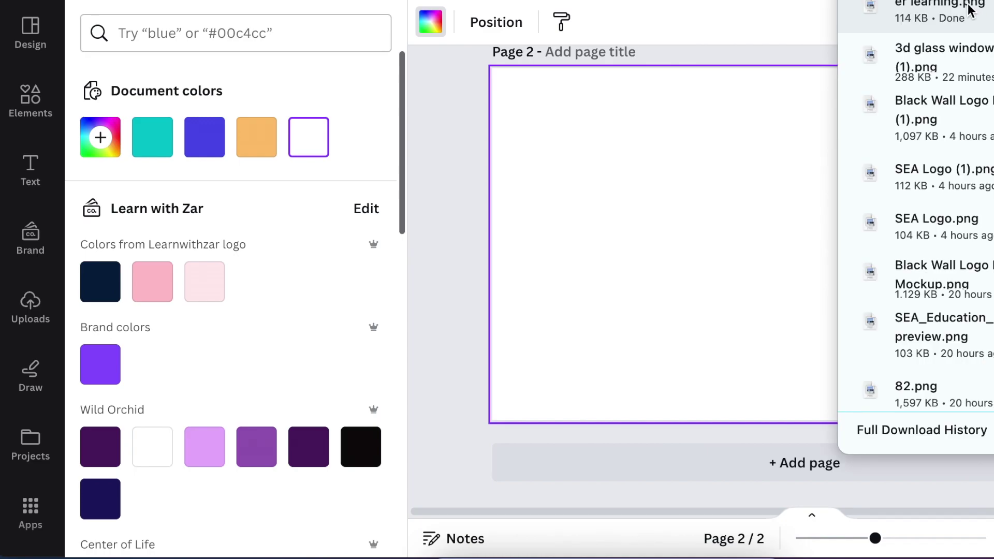
# Step: Drop the downloaded SEA logo PNG onto Page 2 and switch to the older photo editor
pyautogui.moveTo(711, 278); pyautogui.dragTo(703, 309)
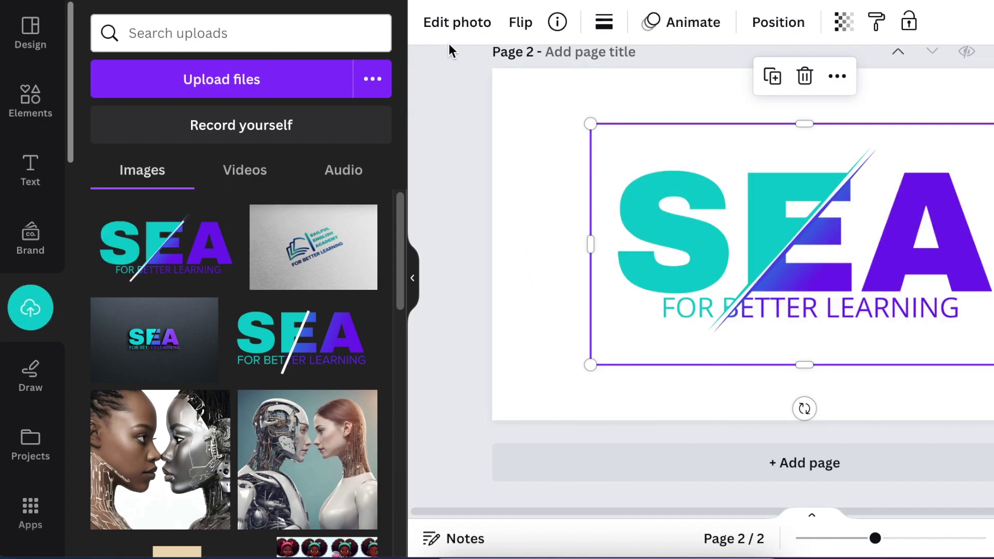
pyautogui.click(454, 29)
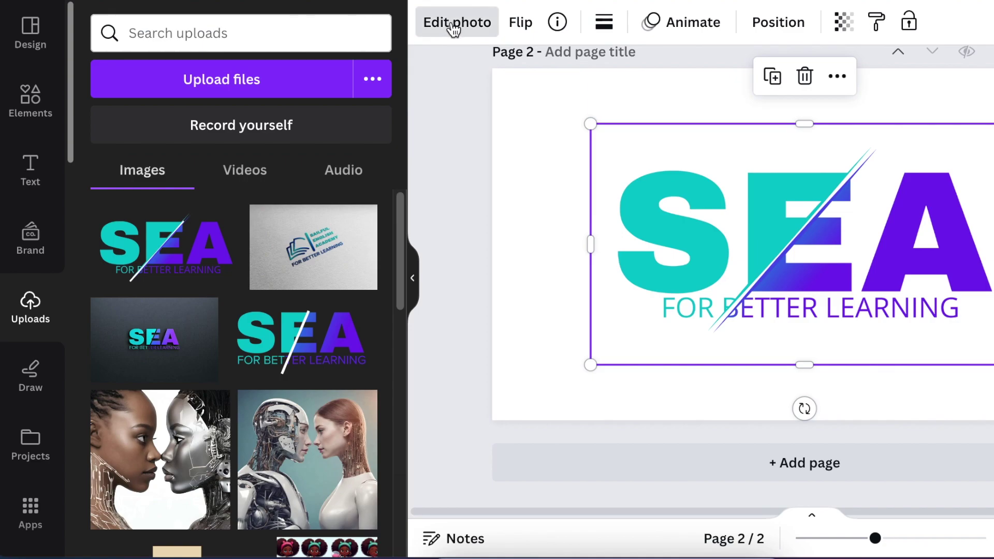
pyautogui.scroll(-5, 199, 333)
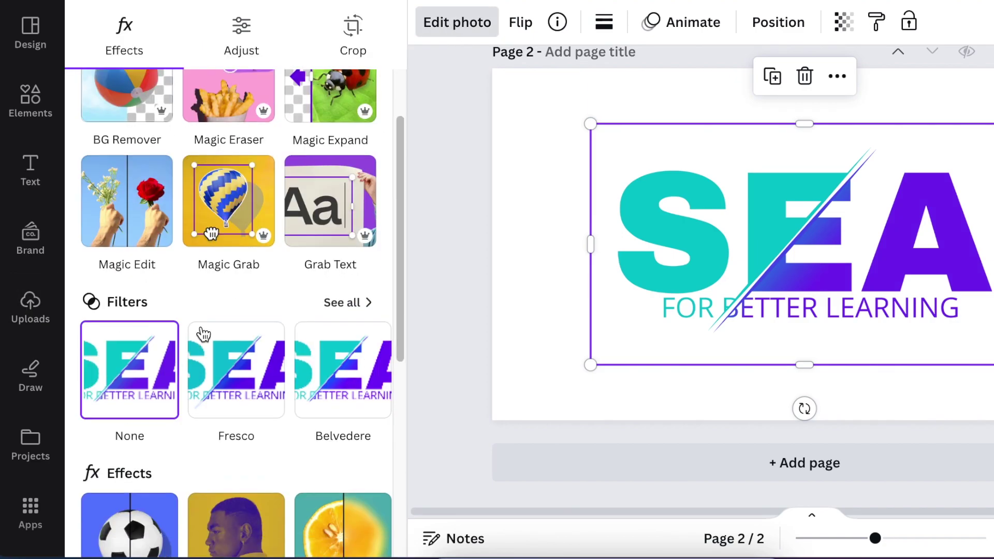
pyautogui.scroll(-4, 299, 436)
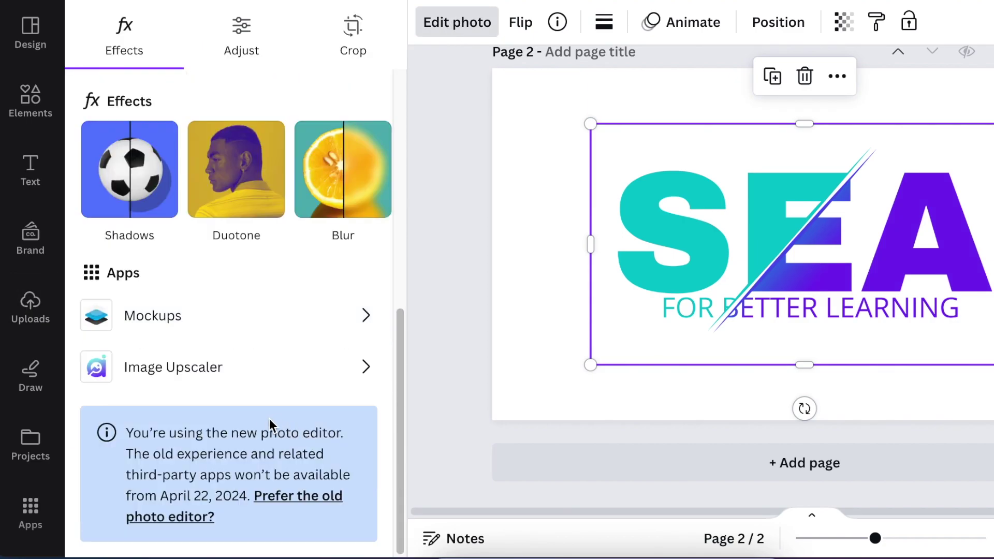
pyautogui.click(284, 493)
pyautogui.click(590, 322)
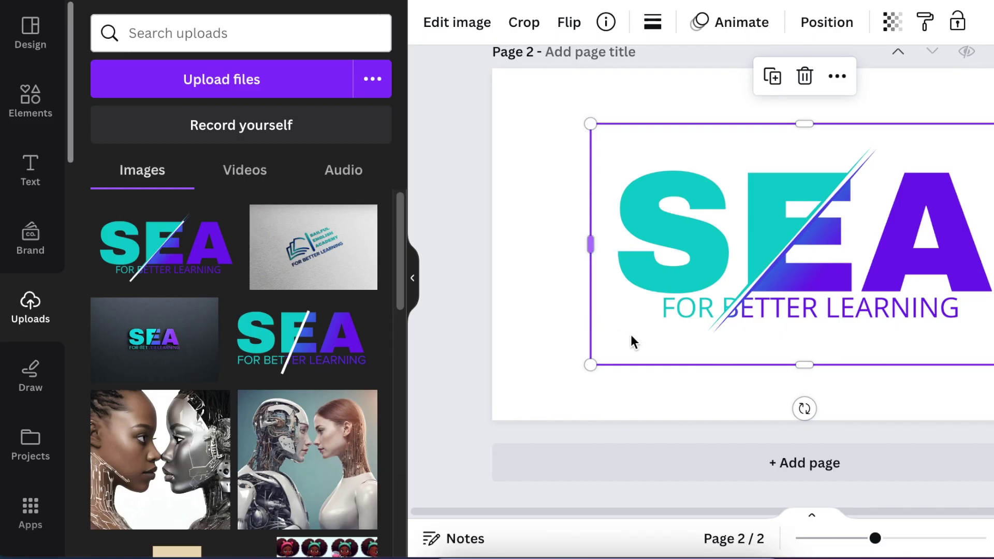
# Step: Run BG Remover on the SEA logo image and apply the result
pyautogui.click(459, 22)
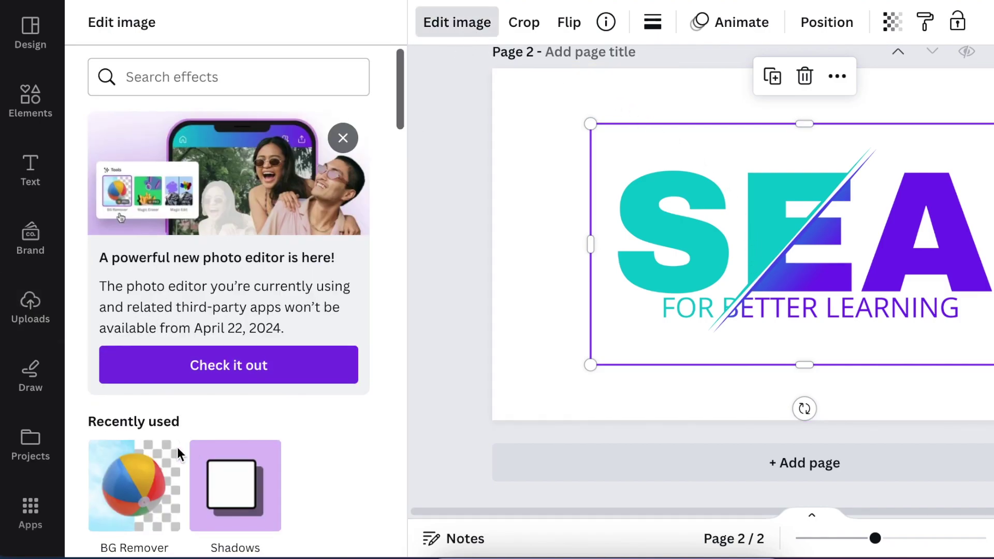
pyautogui.scroll(-2, 136, 361)
pyautogui.click(134, 361)
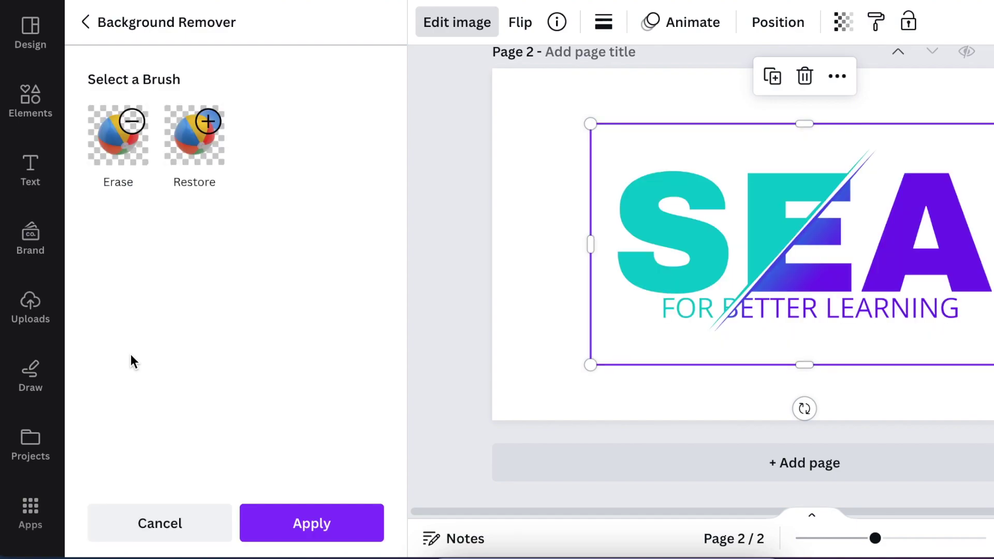
pyautogui.click(295, 529)
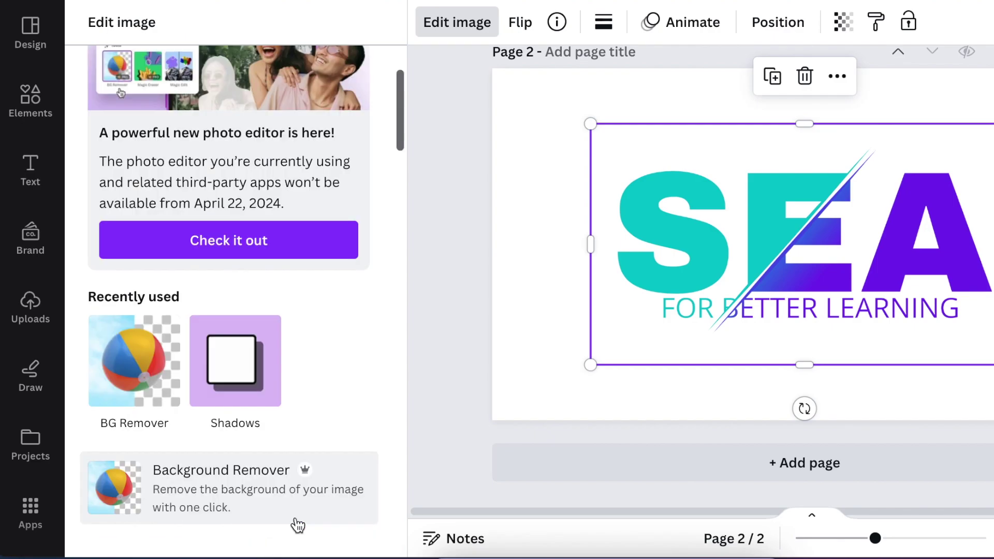
# Step: Deselect the logo in Canva and open the Black Wall 3D Logo Mockup template in Photopea
pyautogui.click(551, 362)
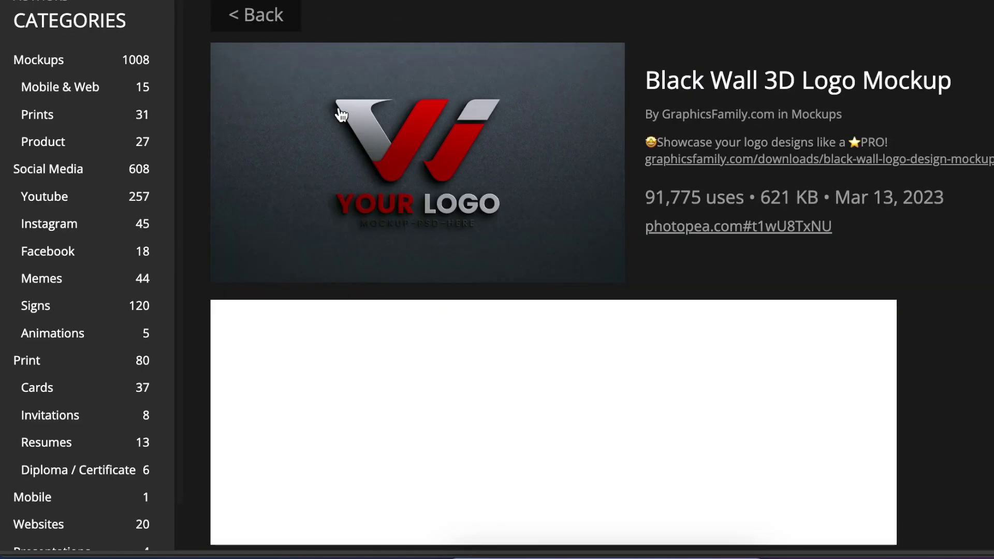
pyautogui.click(684, 227)
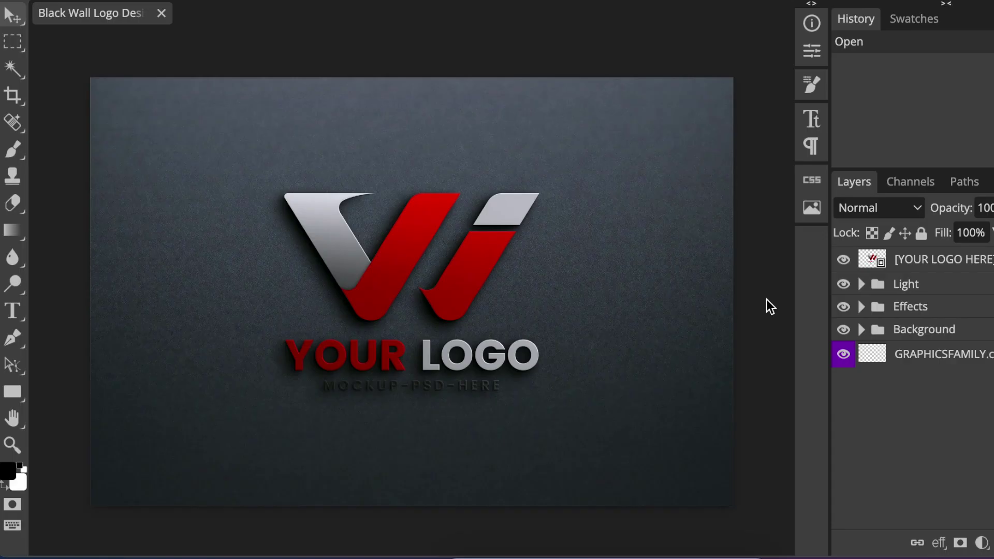
# Step: In the YOUR LOGO HERE smart object, replace Graphicsfamily 1 with the SEA PNG enlarged to canvas width, then save
pyautogui.doubleClick(872, 262)
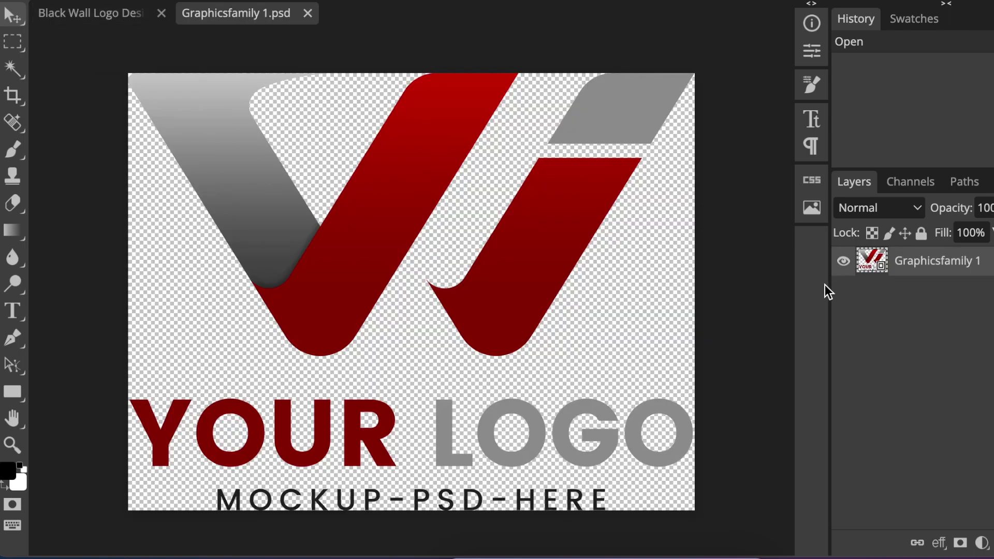
pyautogui.click(844, 264)
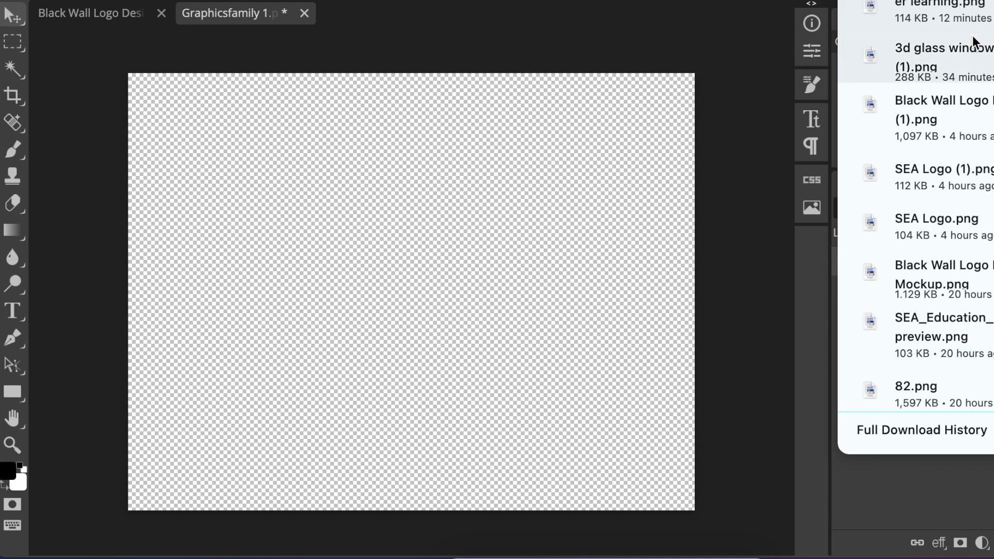
pyautogui.moveTo(975, 18); pyautogui.dragTo(397, 290)
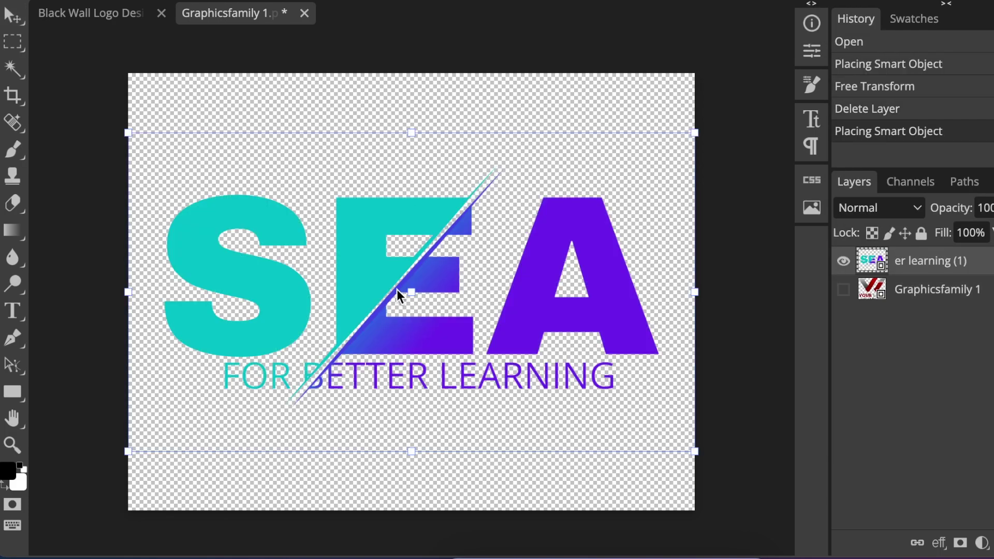
pyautogui.moveTo(128, 133); pyautogui.dragTo(95, 109)
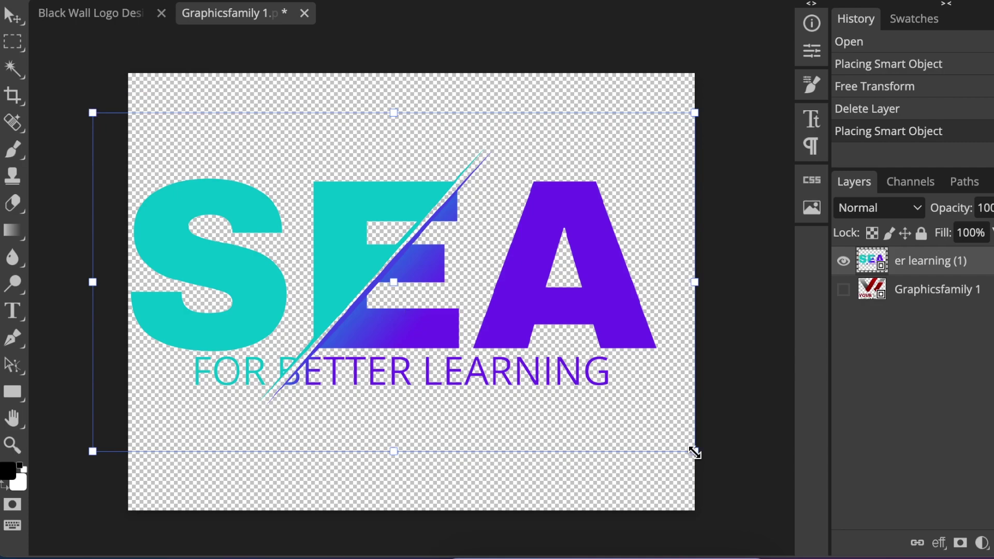
pyautogui.moveTo(703, 454); pyautogui.dragTo(732, 473)
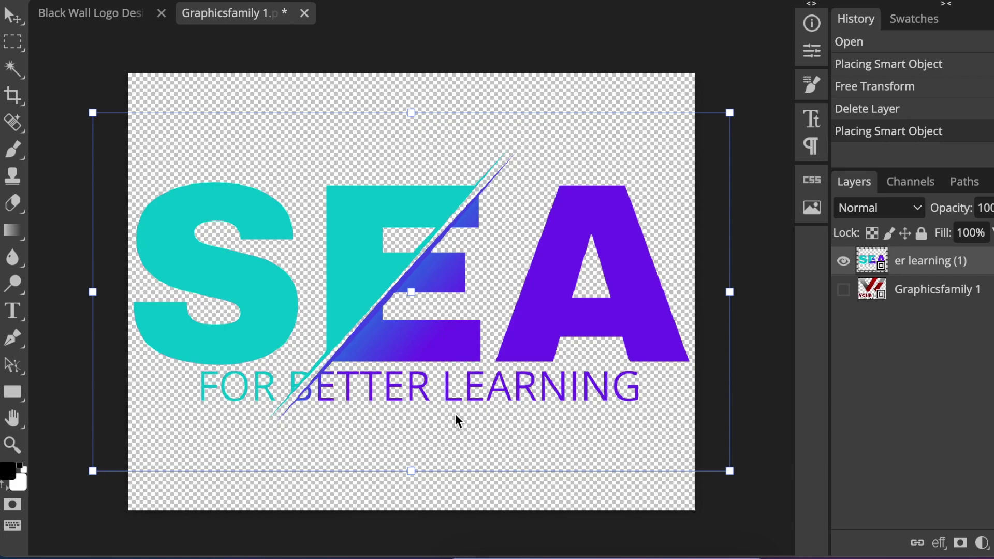
pyautogui.hotkey('ctrl', 's')
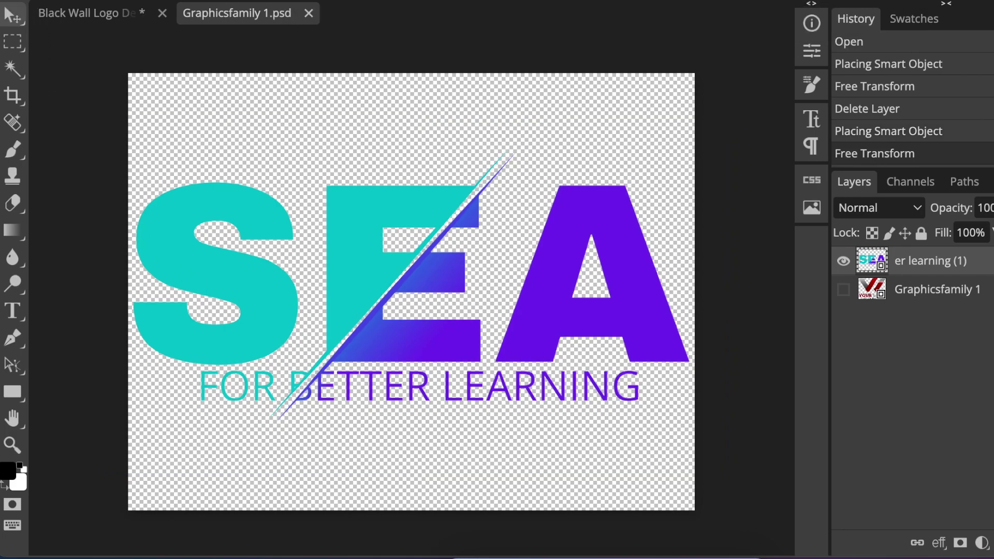
# Step: Dismiss the File menu and go back to the Black Wall Logo document
pyautogui.click(10, 1)
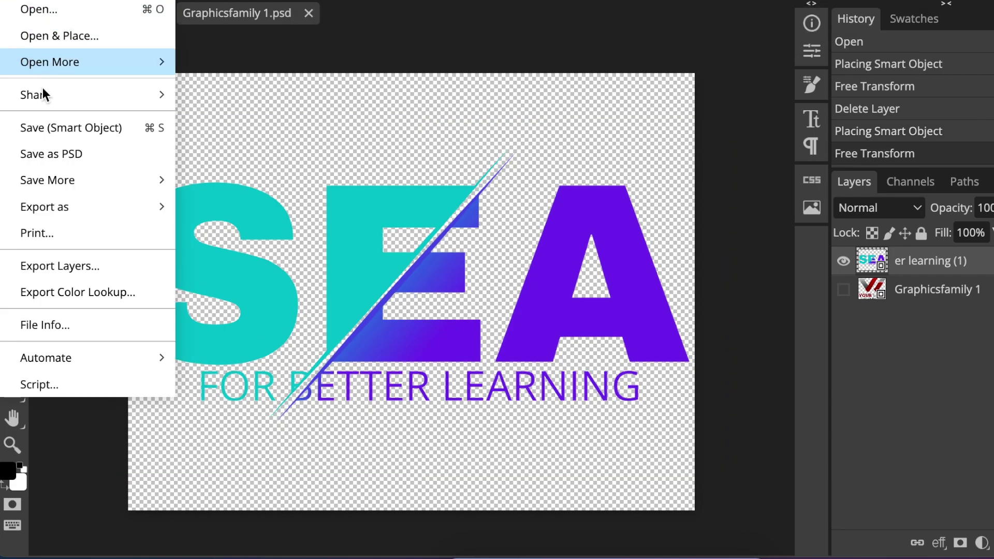
pyautogui.click(352, 100)
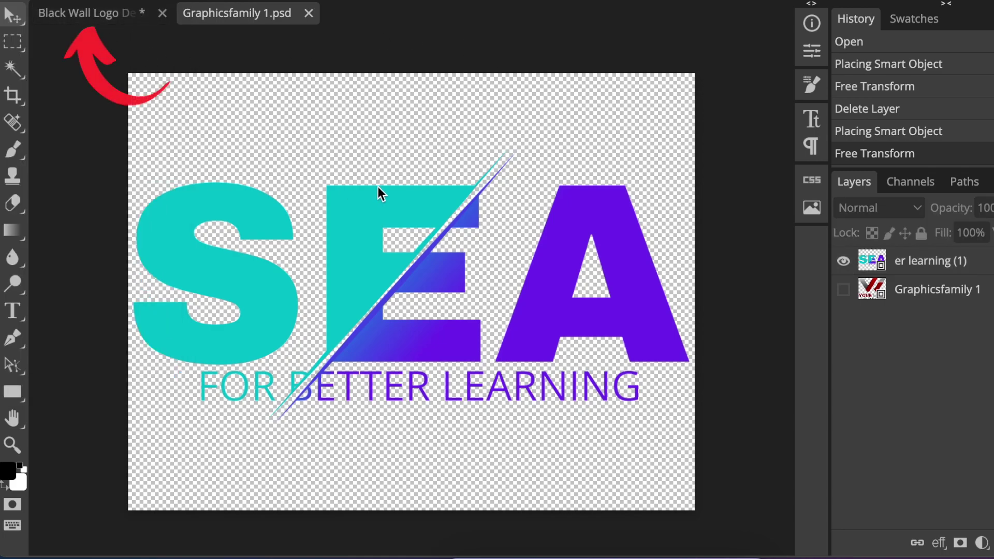
pyautogui.click(79, 22)
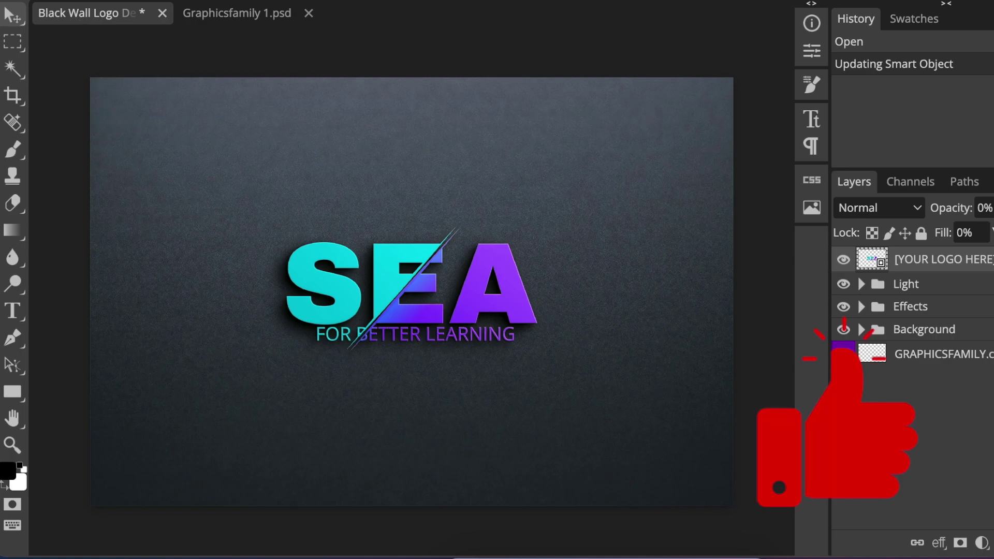
# Step: Export the mockup as PNG, bringing up Save for web at 1350×900 and 100% quality
pyautogui.click(10, 1)
pyautogui.moveTo(72, 203)
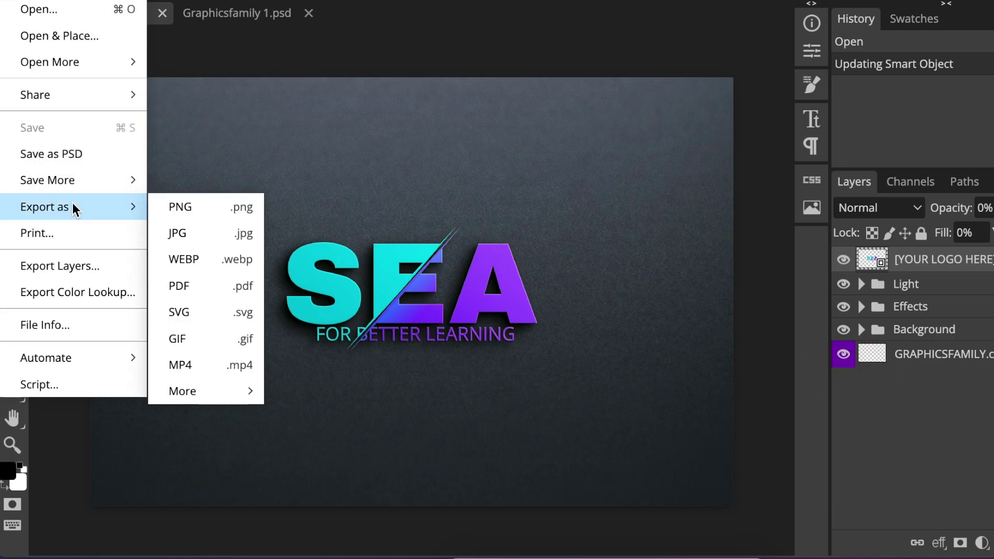
pyautogui.click(206, 212)
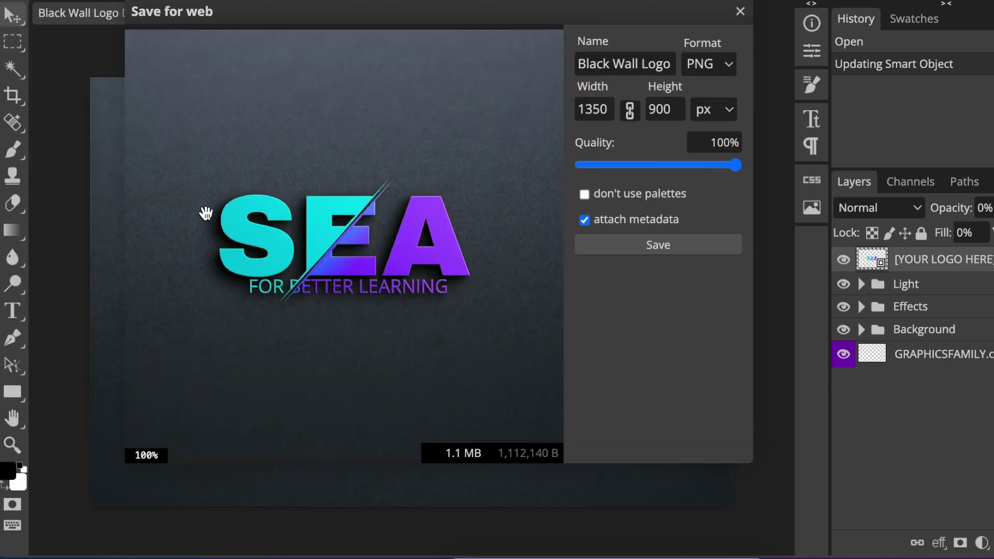